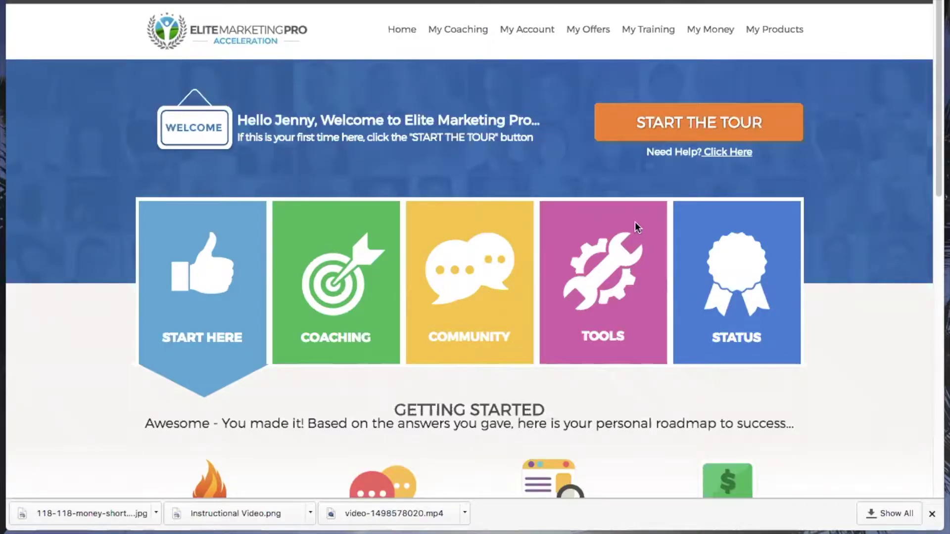
Go to My Money > My Prospects to list the opted-in leads.
mouse_move(721, 30)
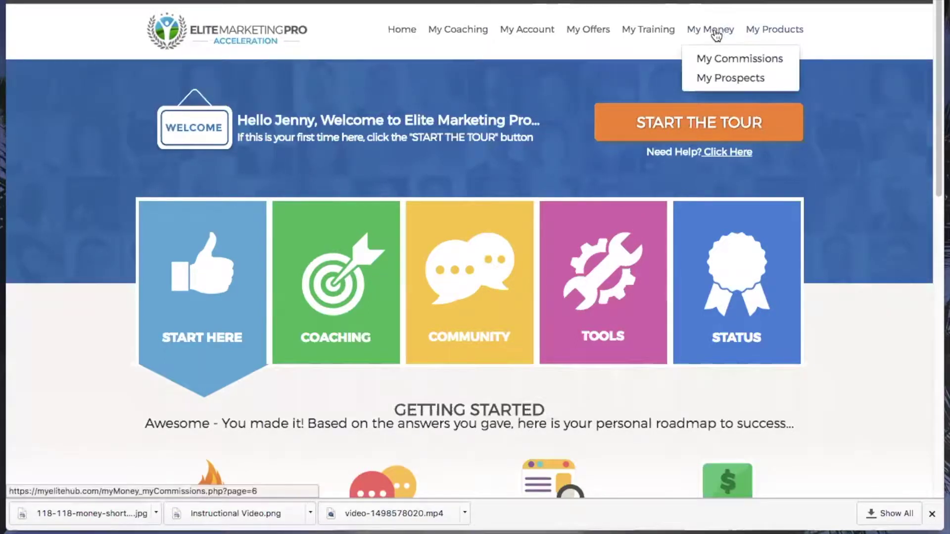
click(722, 79)
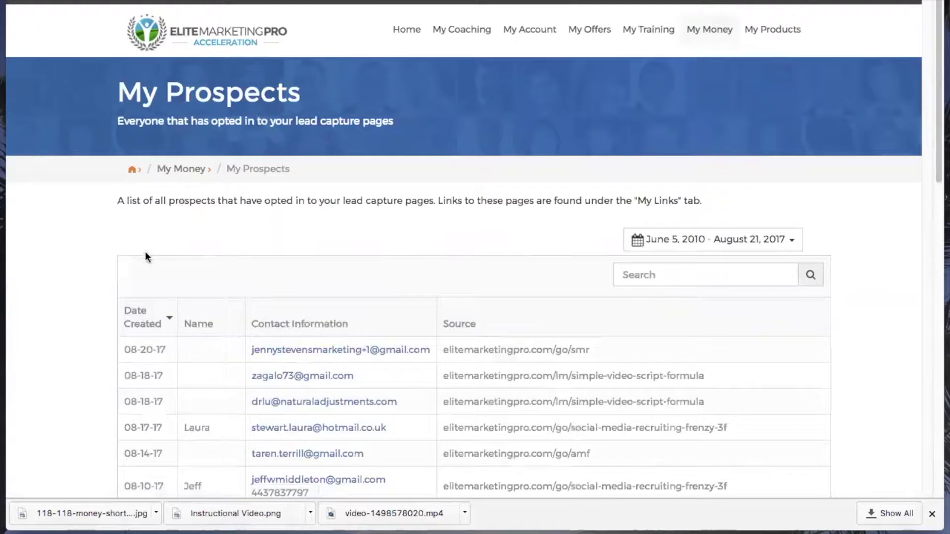
Try exporting the 898-lead prospect list, then check the list's date-range presets.
scroll(70, 265, down, 10)
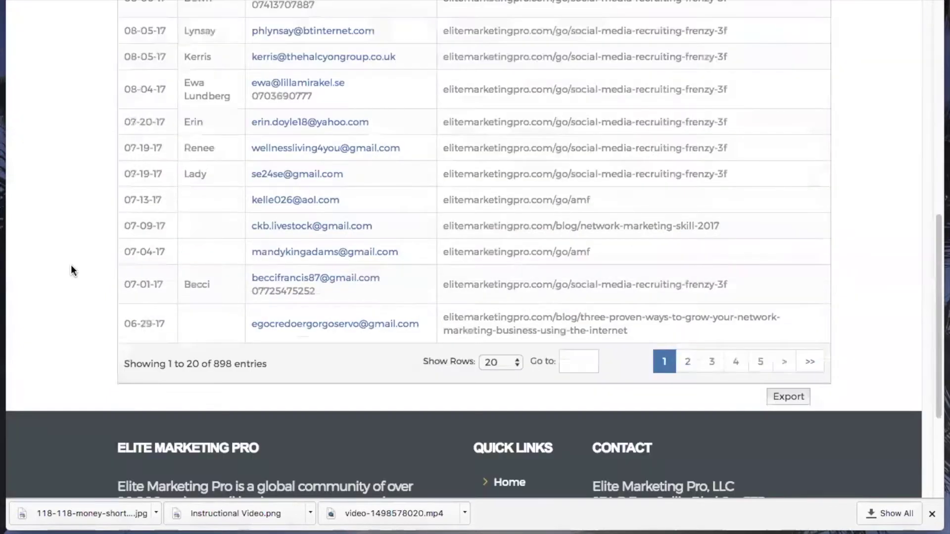
click(804, 402)
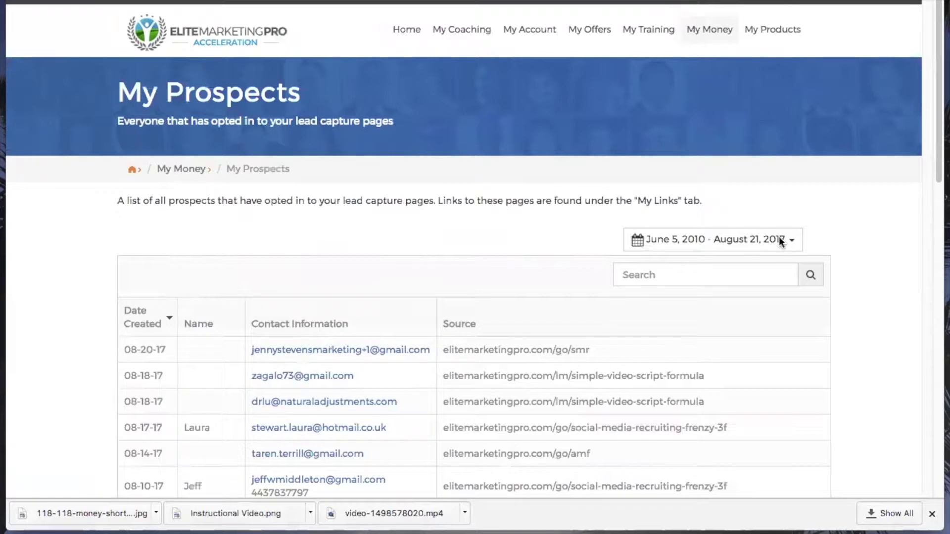
click(779, 239)
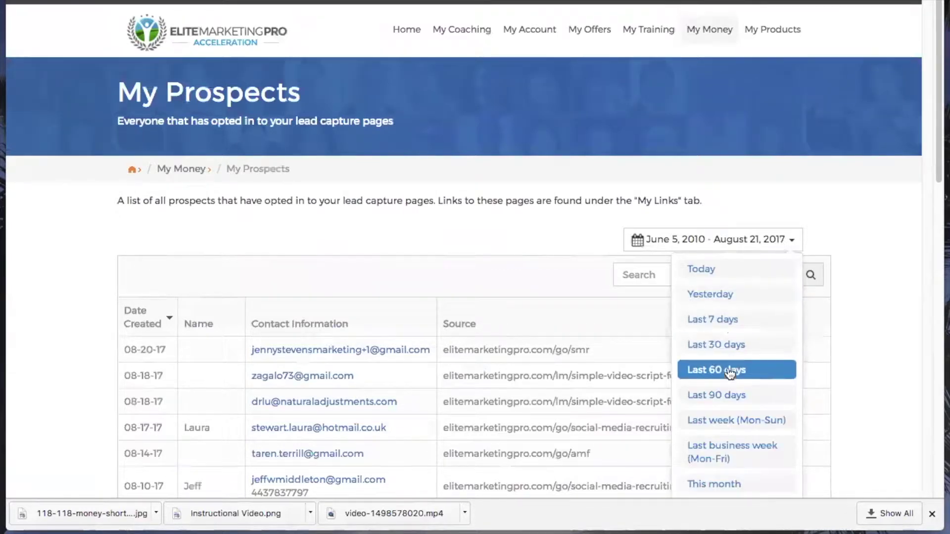
Keep the current date range, export the prospects as an .xls spreadsheet, and open the download.
click(866, 365)
scroll(867, 367, down, 10)
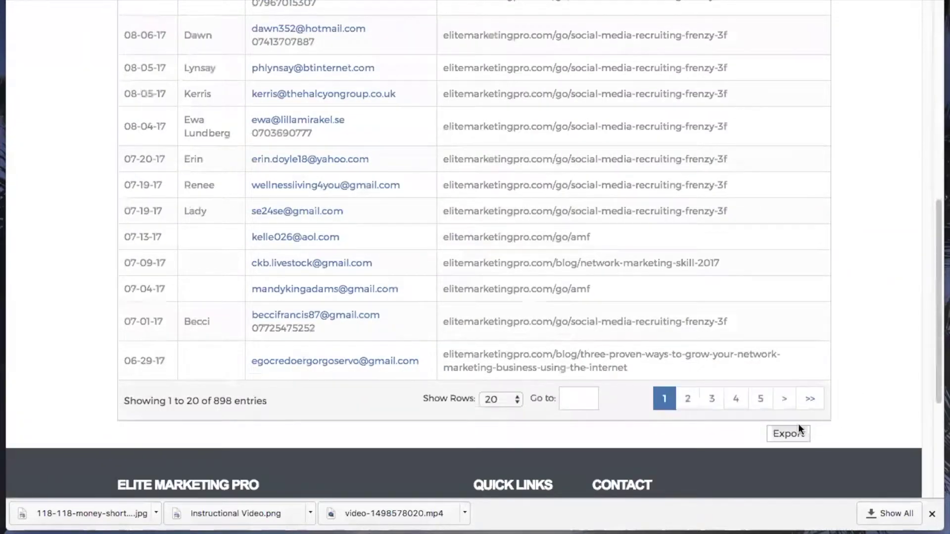
click(787, 435)
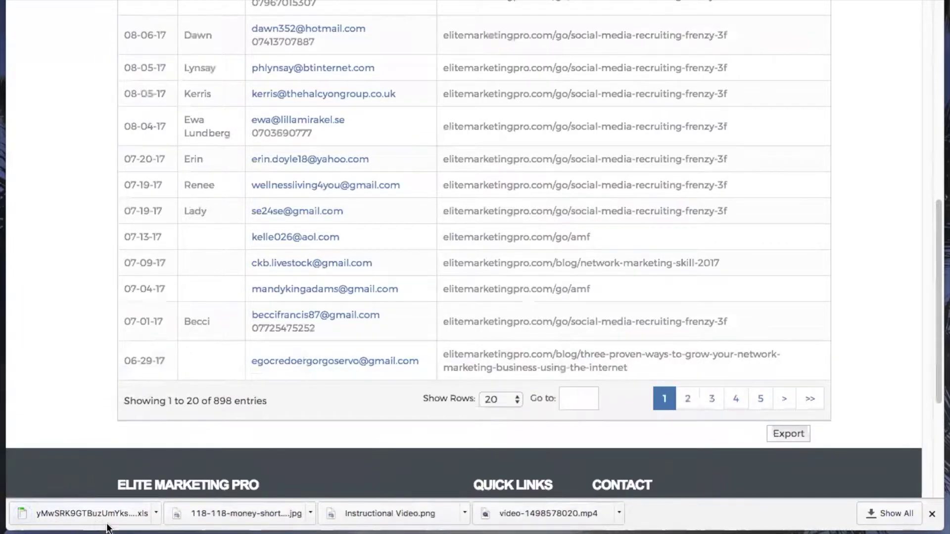
click(82, 514)
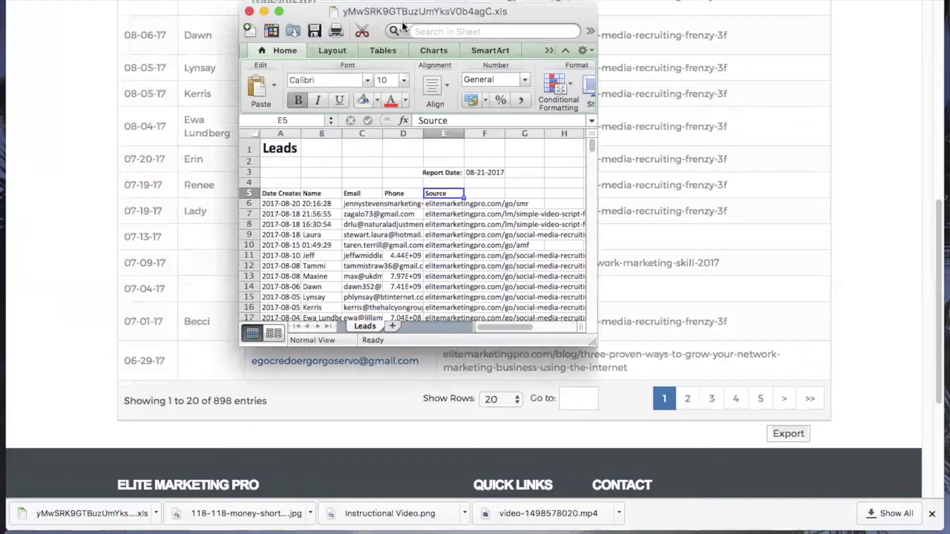
Enlarge the Leads workbook window, autofit the Email column, and select title rows 1–4.
drag(402, 22, 195, 0)
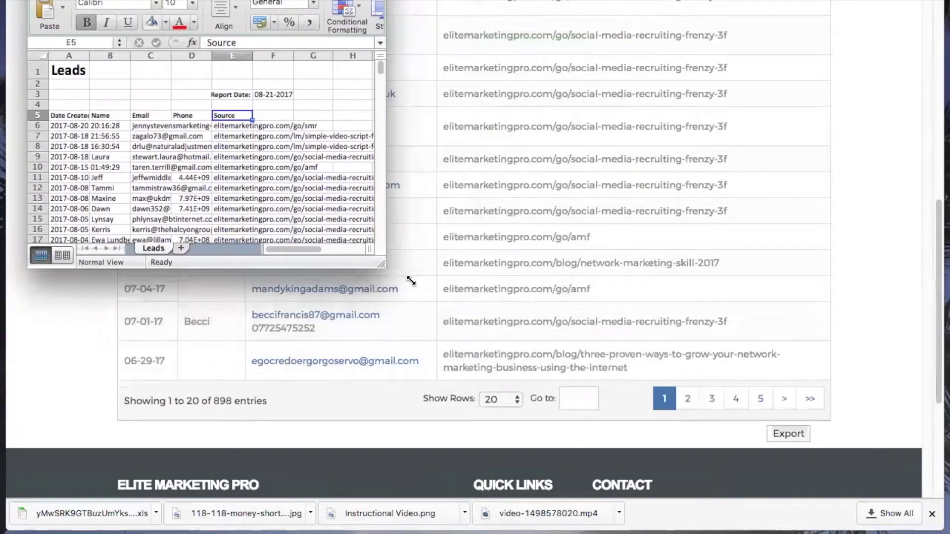
drag(382, 266, 536, 356)
drag(821, 530, 822, 531)
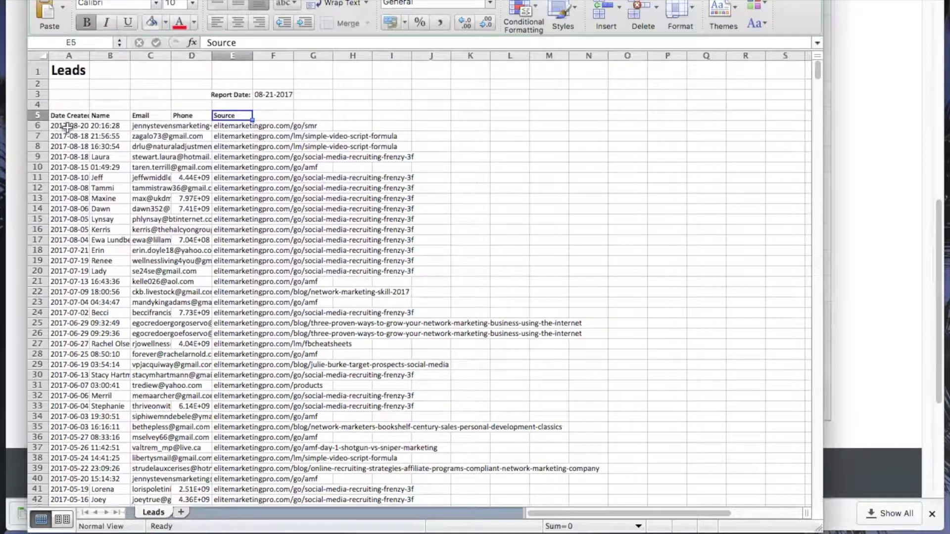
double_click(171, 59)
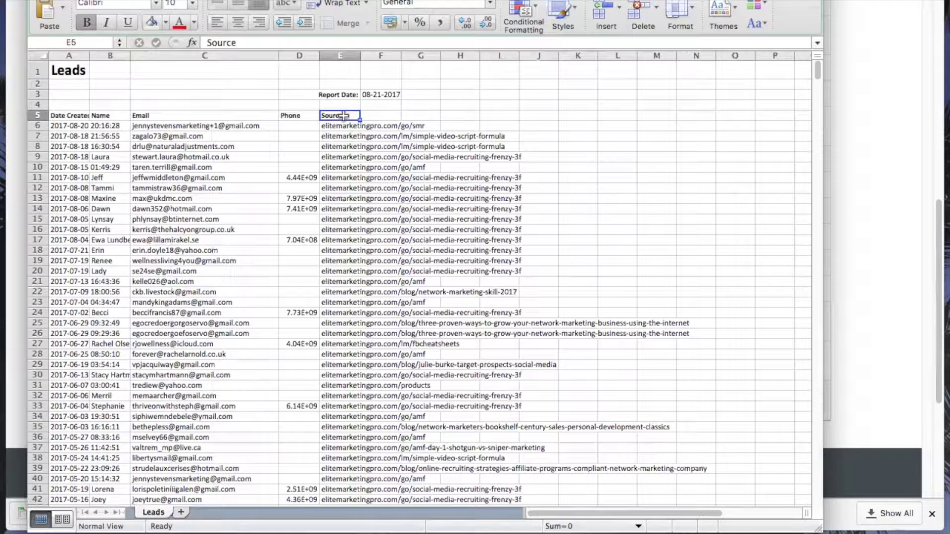
drag(31, 68, 38, 105)
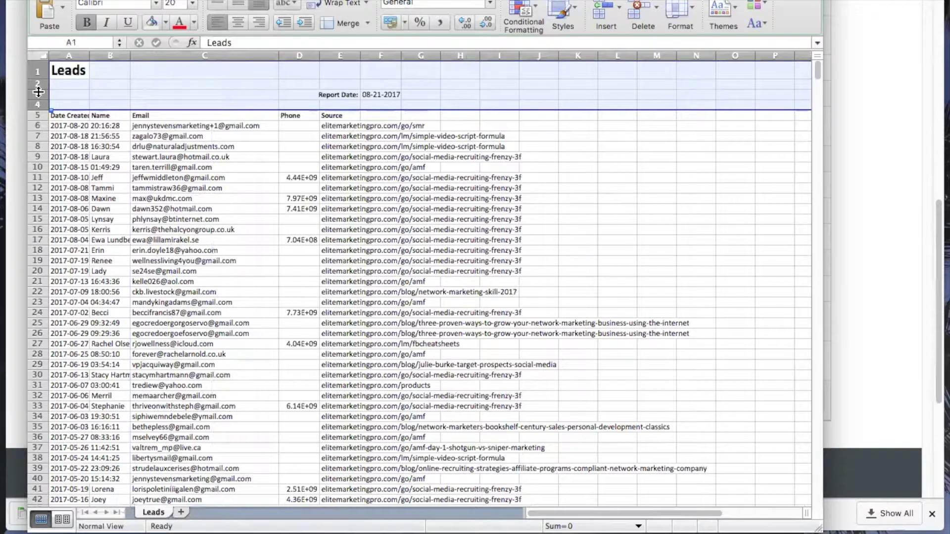
Delete the four title rows so the column headers sit in row 1.
right_click(39, 91)
click(79, 183)
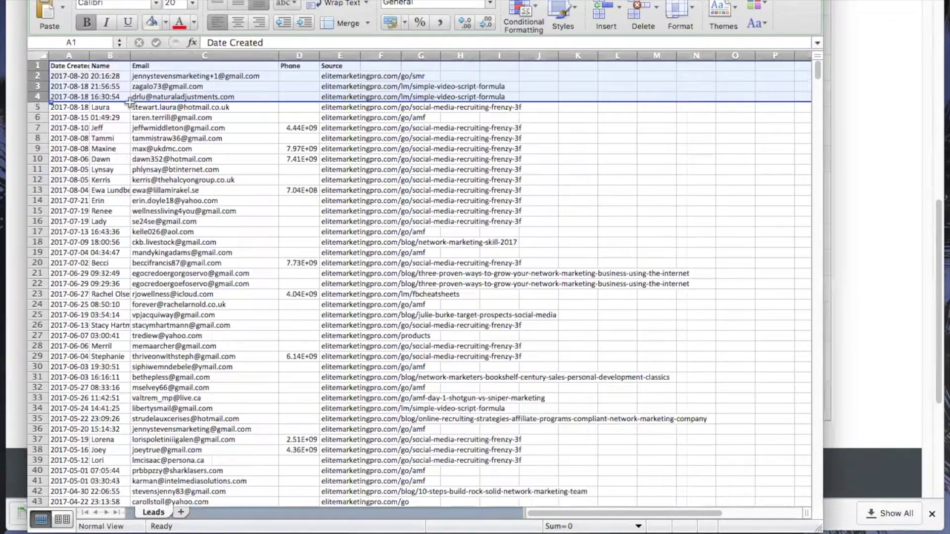
click(112, 67)
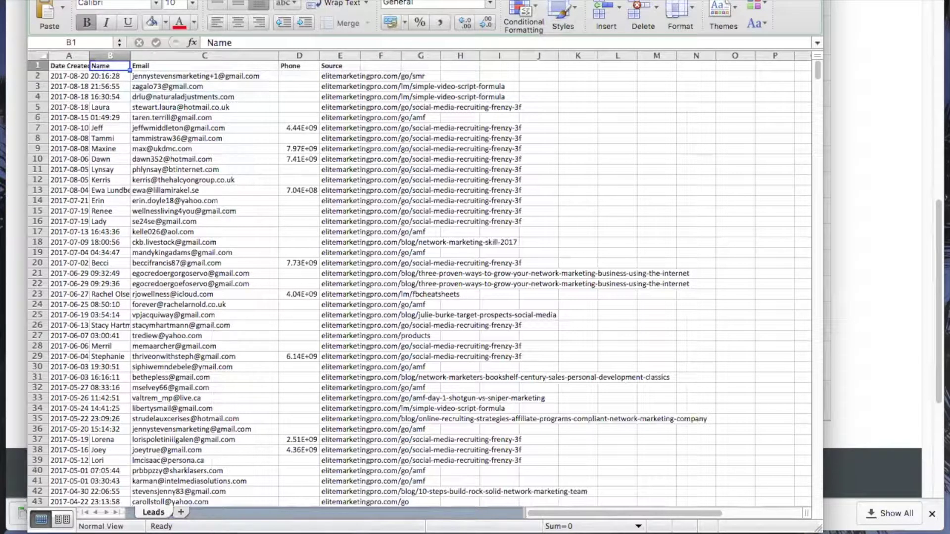
Turn on filters for every column and review the Source filter values without filtering.
click(347, 1)
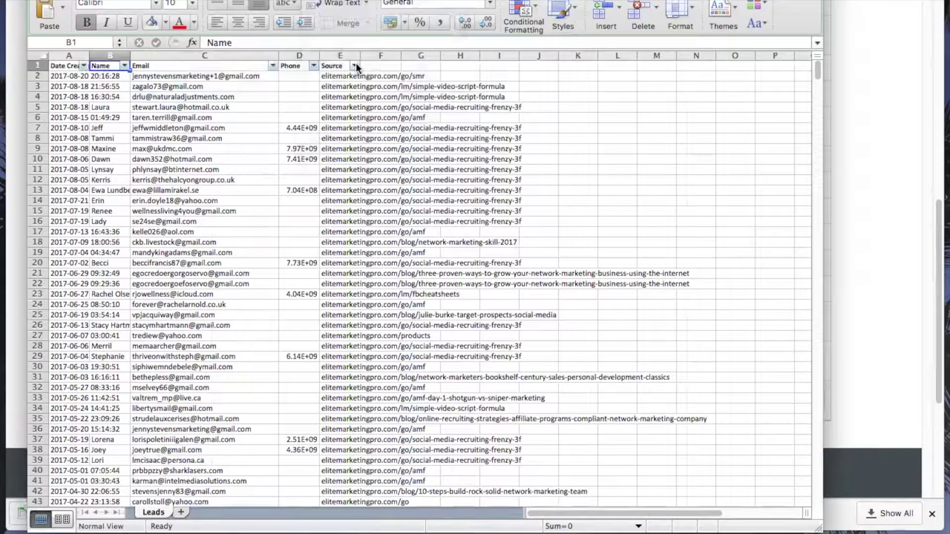
click(355, 65)
drag(525, 267, 637, 476)
drag(624, 200, 611, 186)
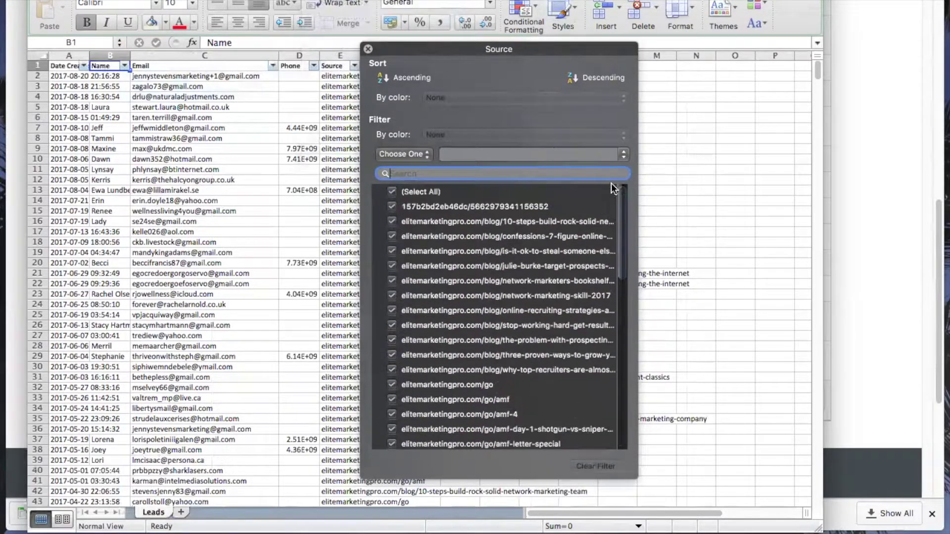
click(368, 49)
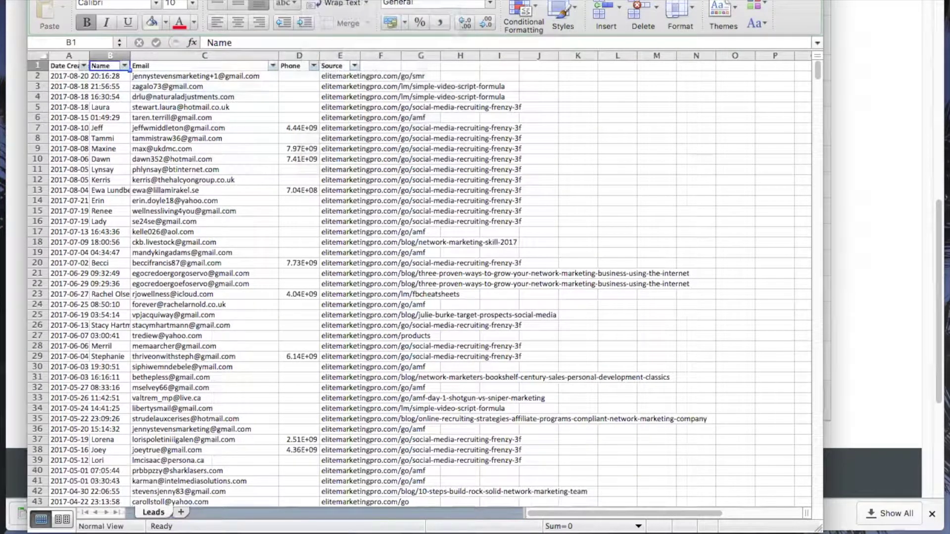
click(89, 0)
Save the sheet to the Desktop as EMP Leads For Lookalike.csv in Comma Separated Values format.
click(114, 21)
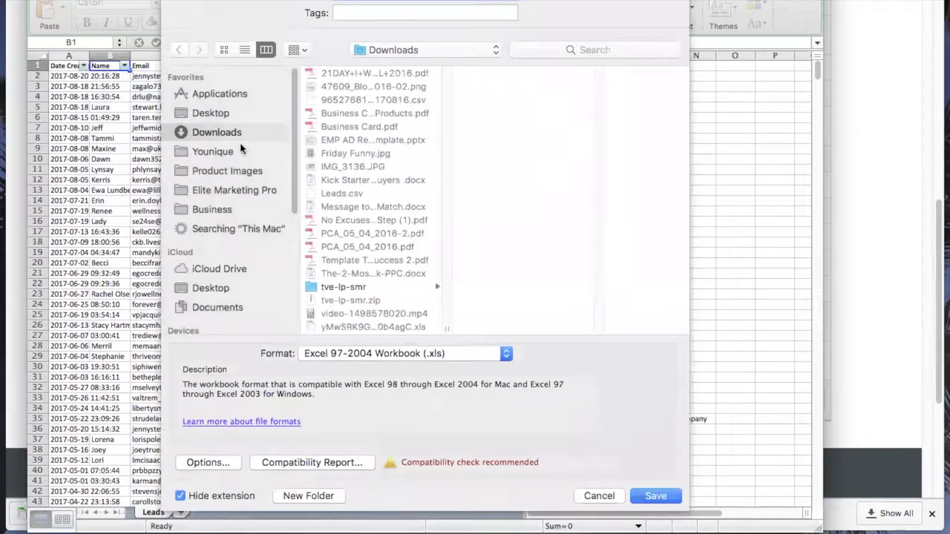
click(211, 113)
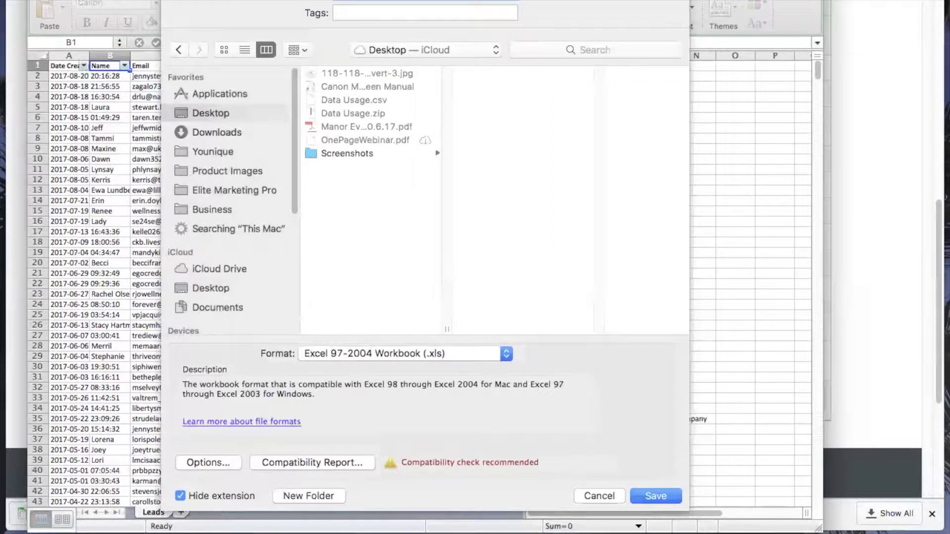
click(434, 353)
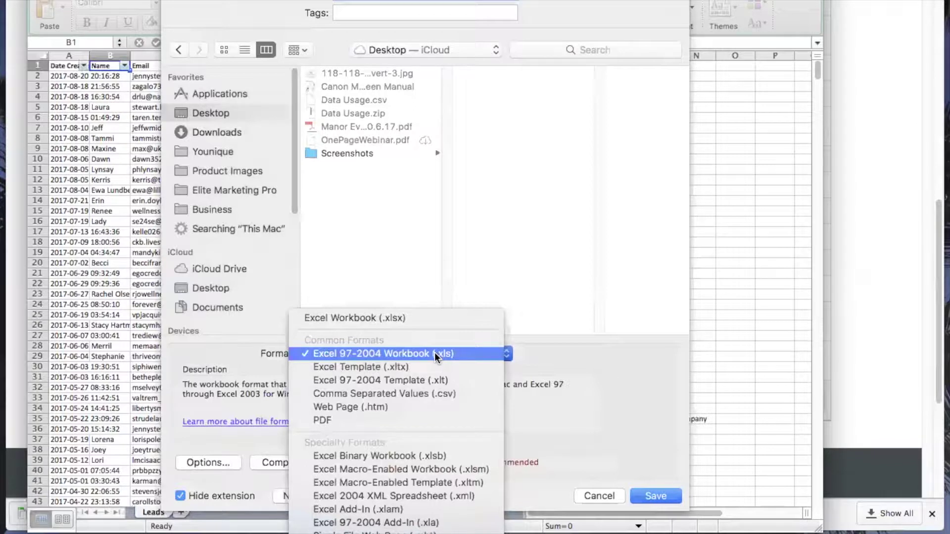
click(393, 393)
click(656, 492)
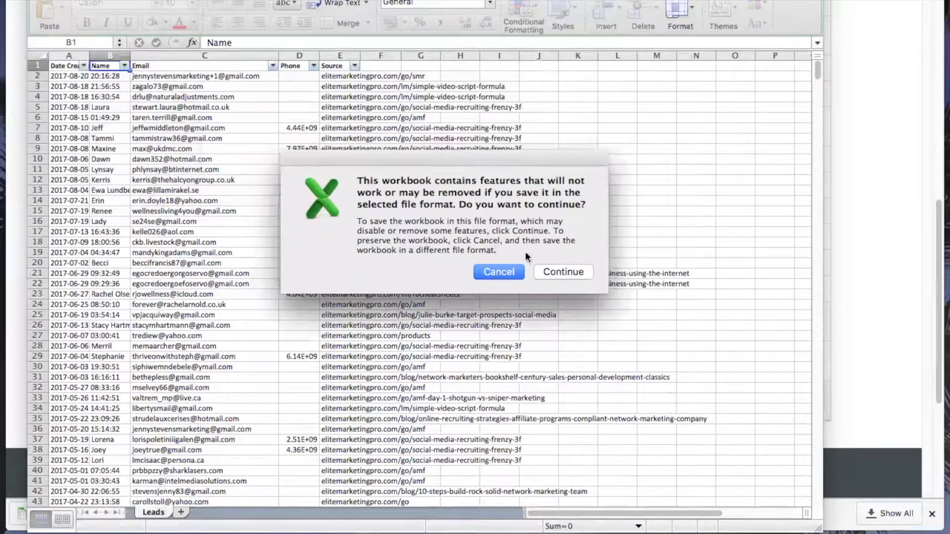
click(546, 271)
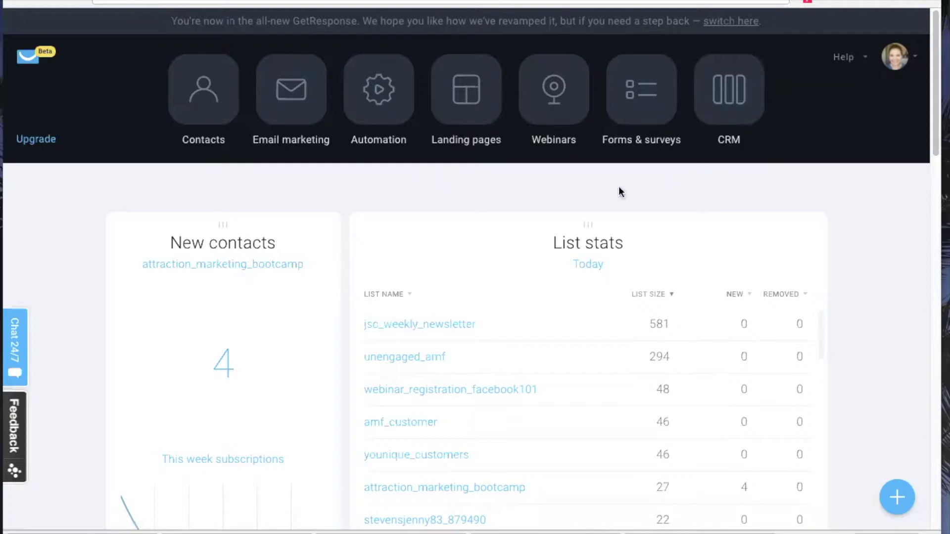
Open GetResponse's contact search and limit it to the jsc_weekly_newsletter list.
click(207, 90)
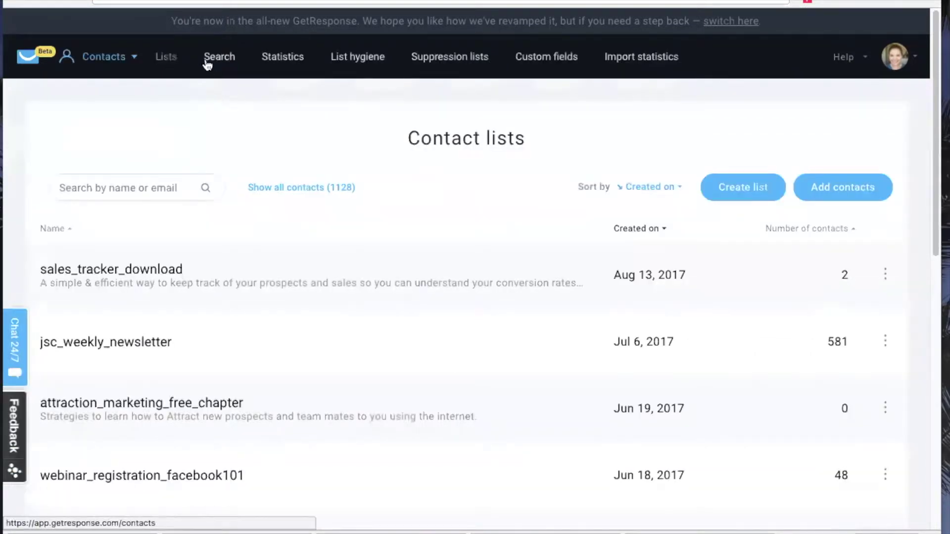
click(229, 61)
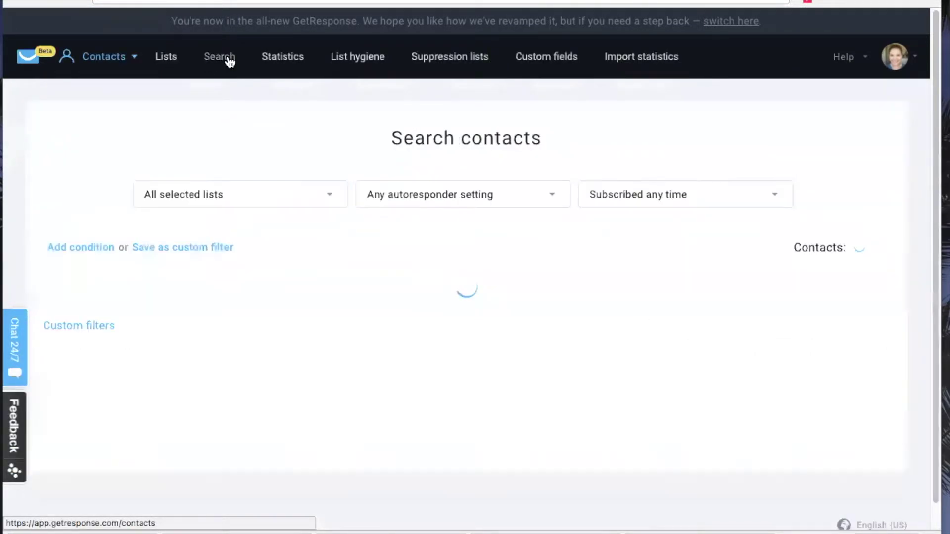
click(330, 196)
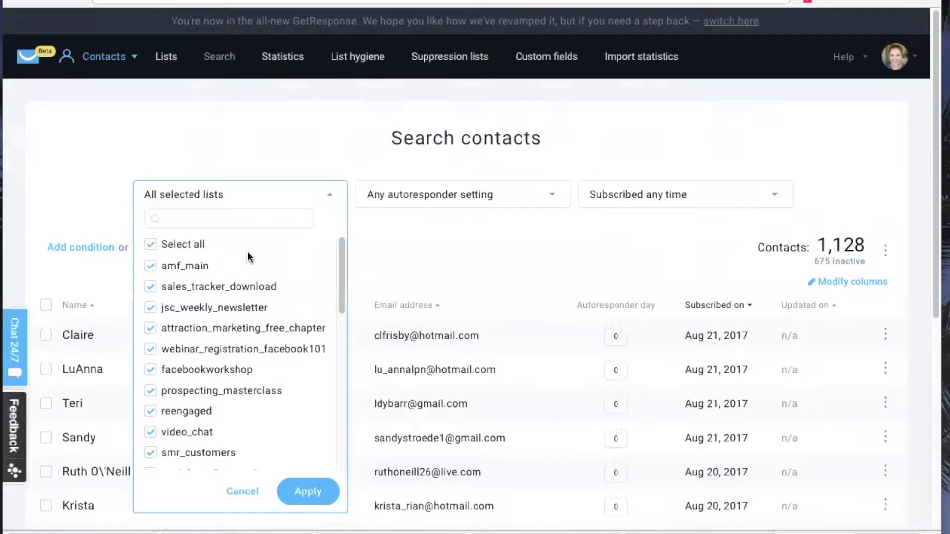
click(186, 245)
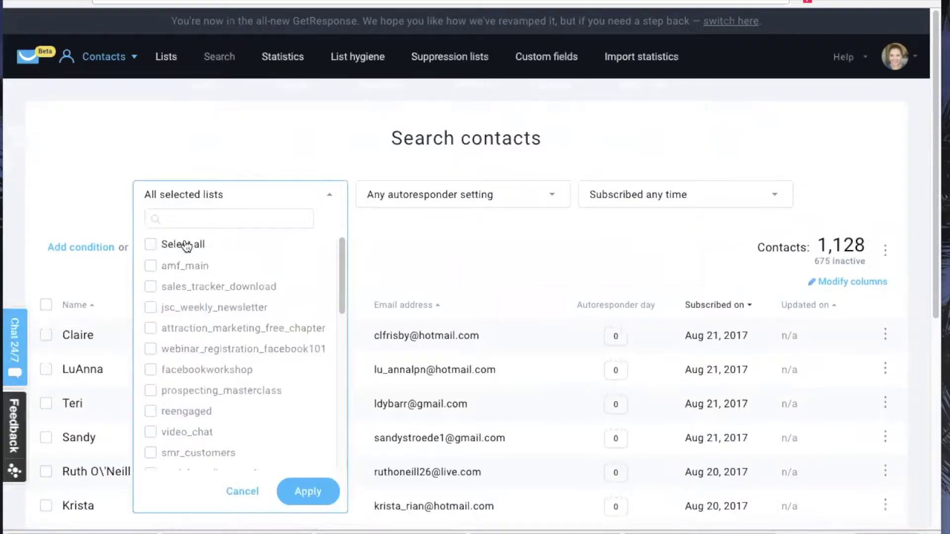
click(151, 309)
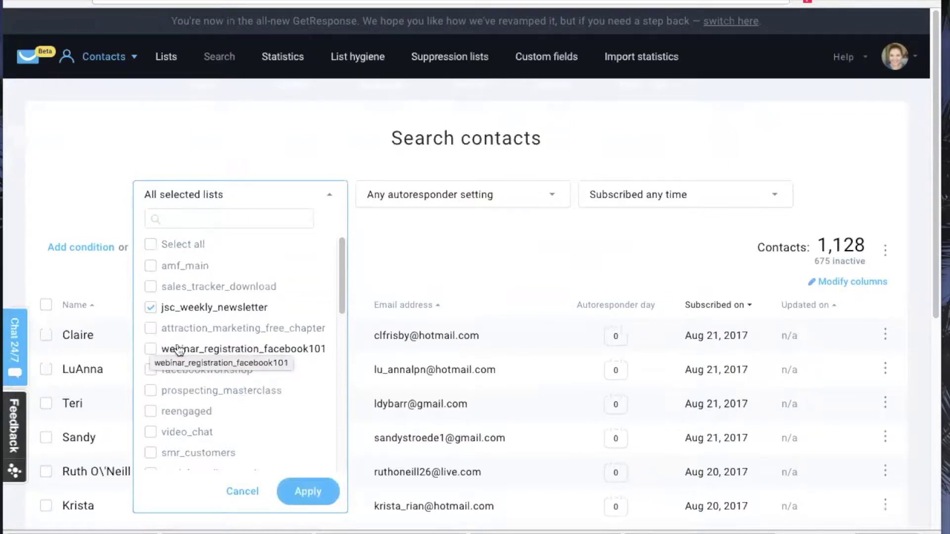
Add attraction_marketing_bootcamp to the list filter and apply it, showing 608 contacts.
scroll(235, 342, down, 1)
scroll(232, 345, down, 3)
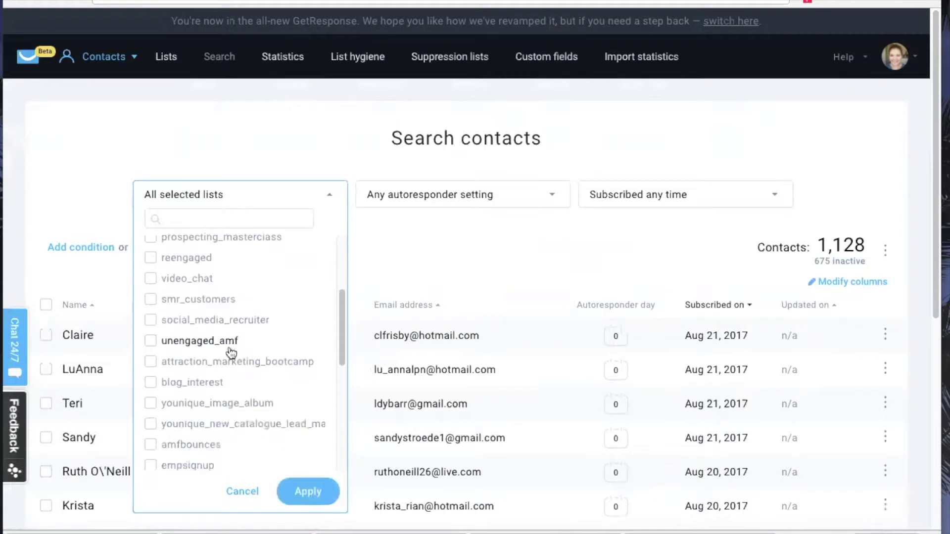
click(224, 361)
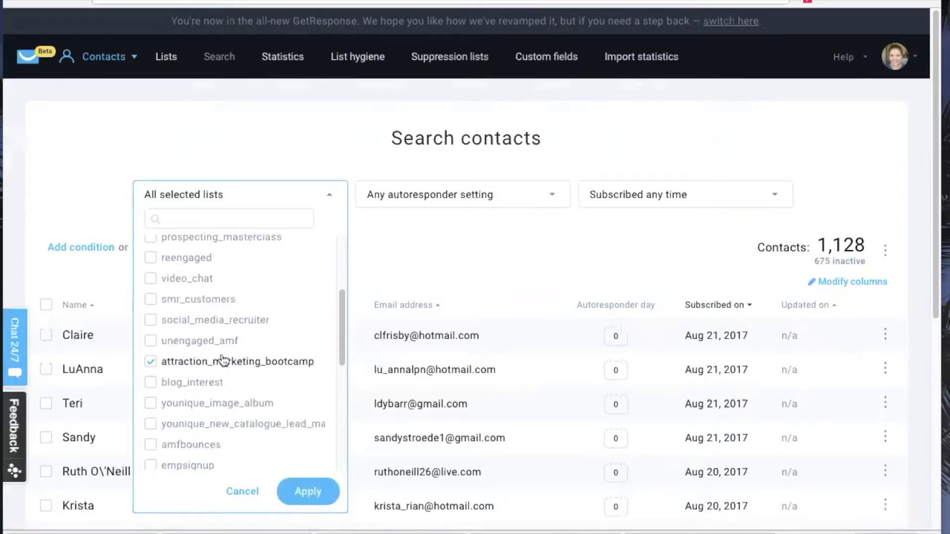
click(308, 492)
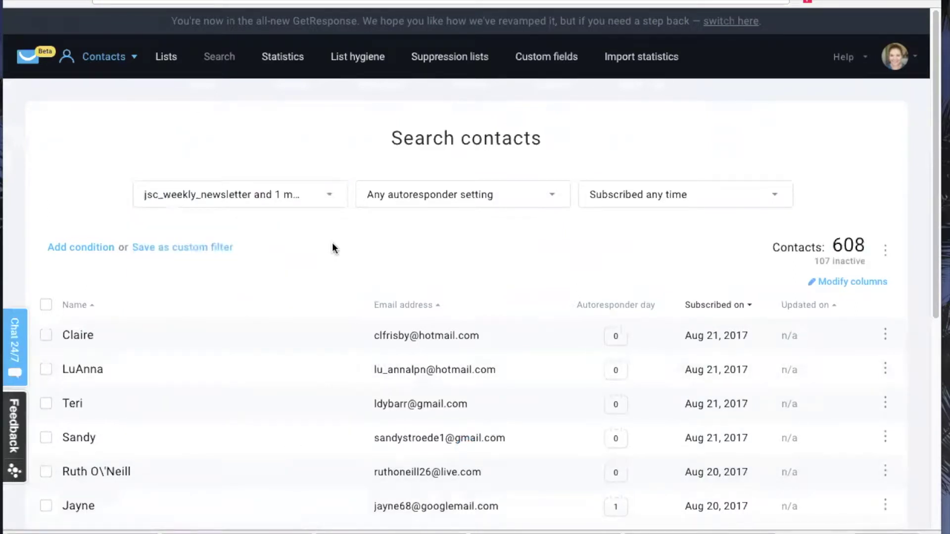
Select all 608 filtered contacts and open the Export contacts form from the bulk actions menu.
click(46, 306)
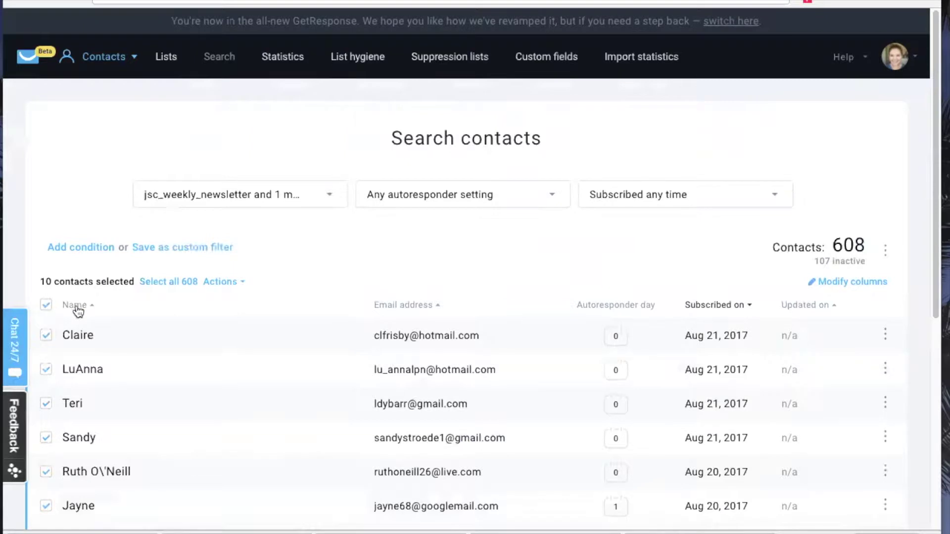
click(152, 282)
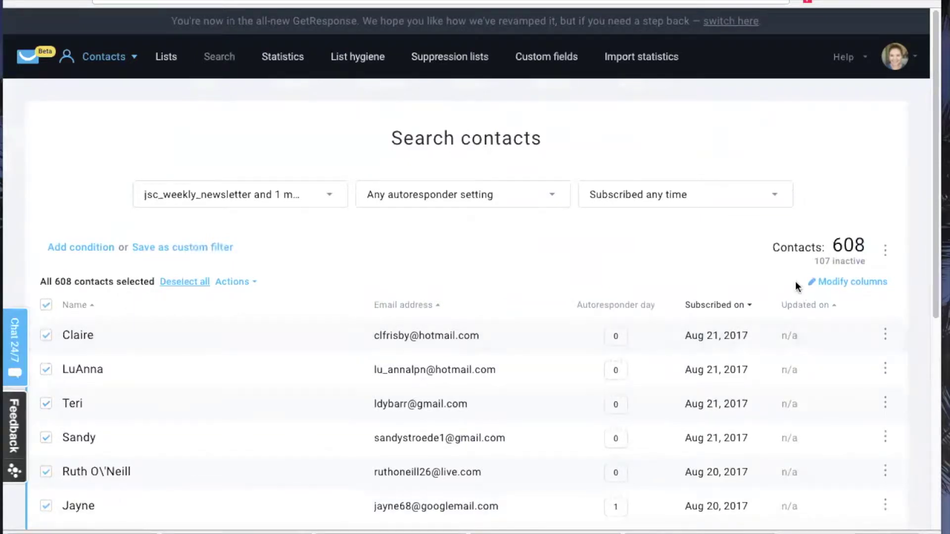
click(885, 251)
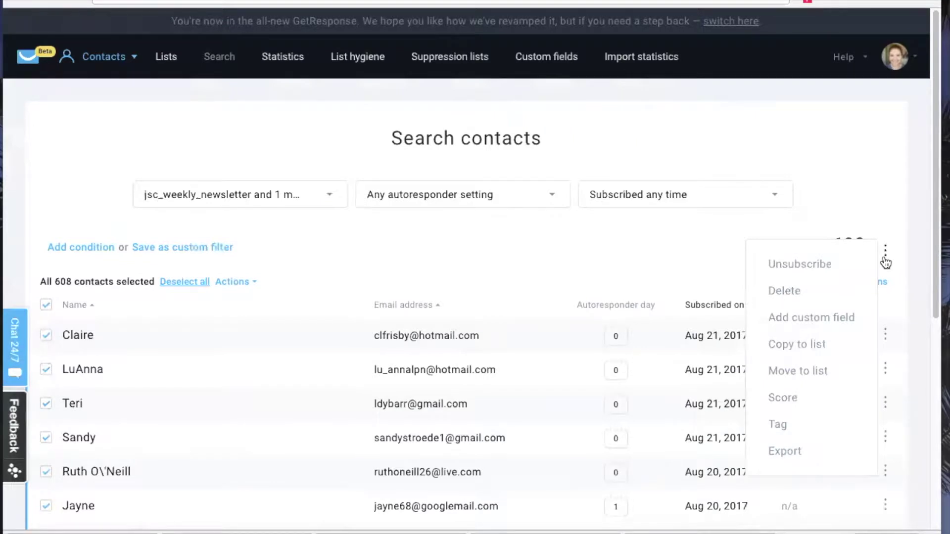
click(790, 451)
click(351, 189)
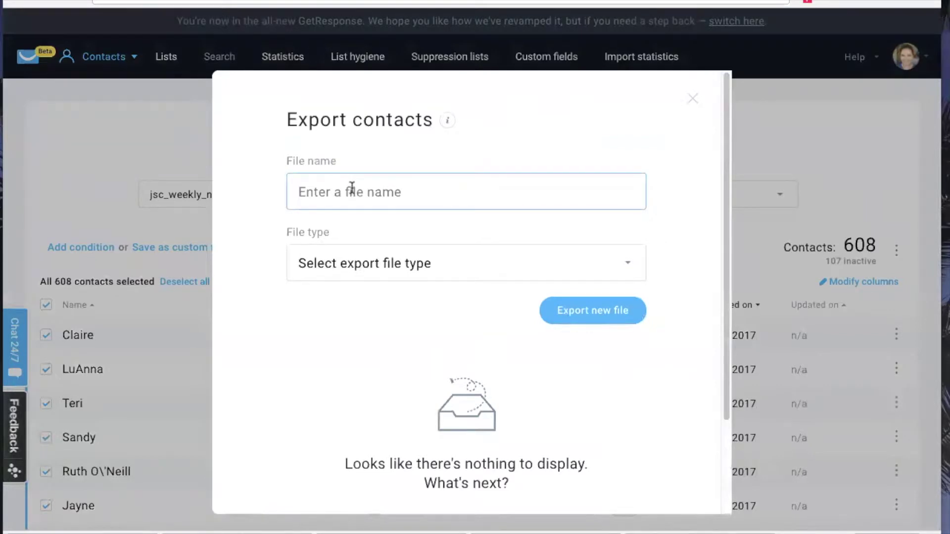
Set the export file type to CSV and enter a first file name, 'My Leads+TTes'.
click(456, 268)
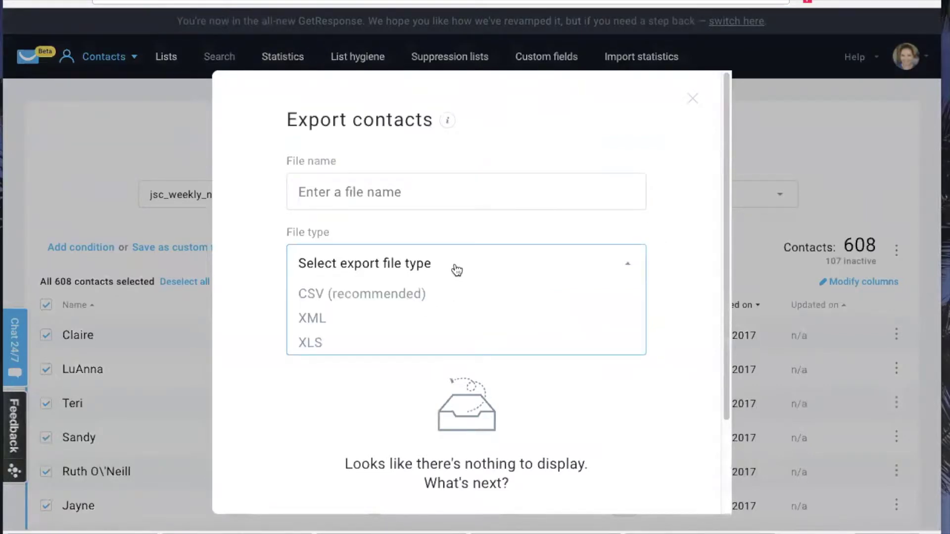
click(366, 296)
click(328, 194)
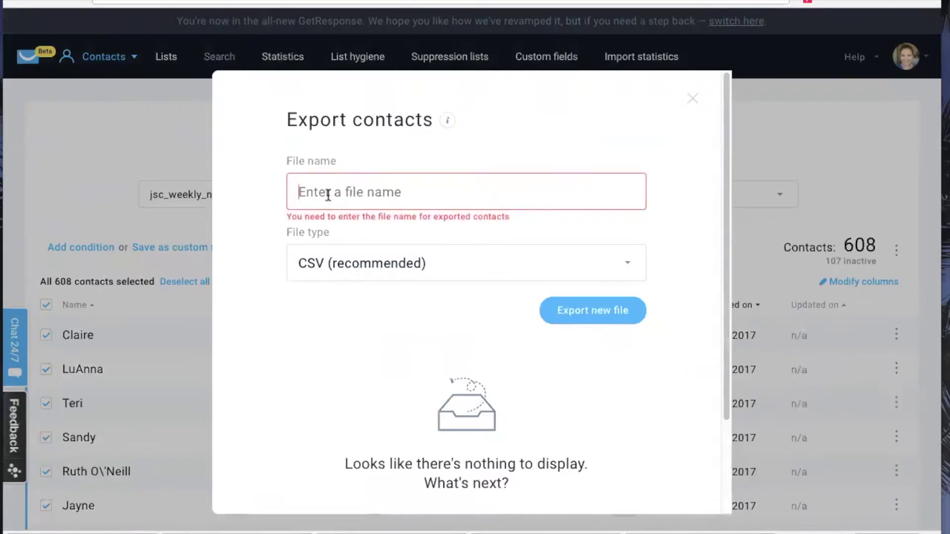
text(My L)
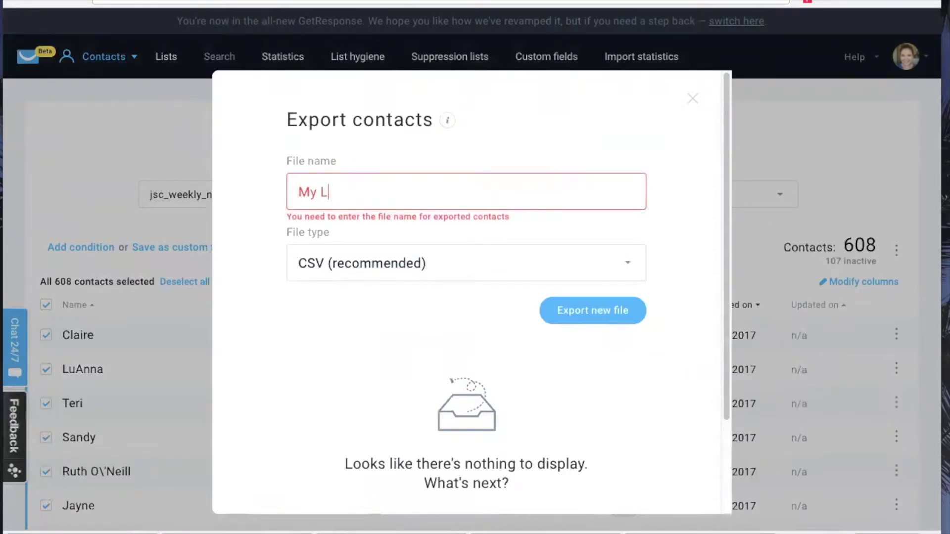
text(eads+T)
text(Test)
click(392, 273)
click(392, 277)
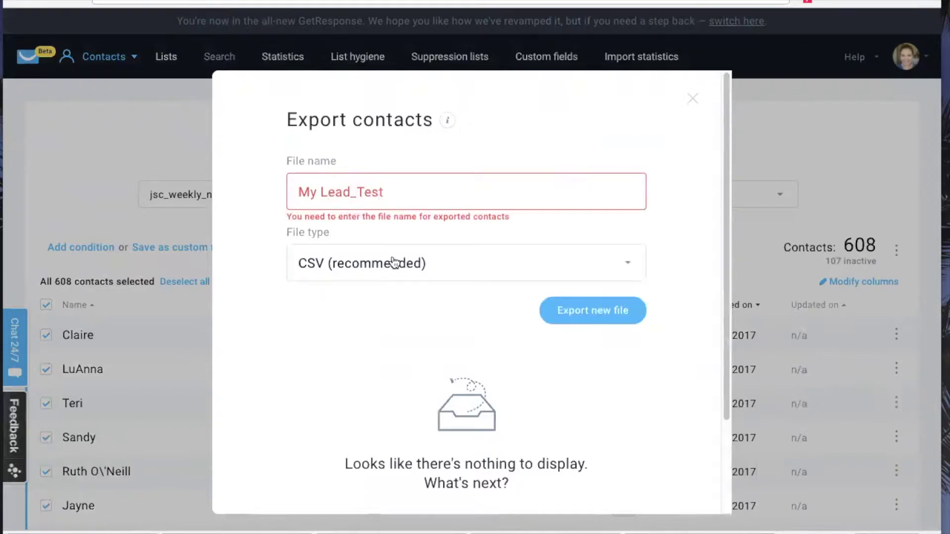
Replace the file name with 'leads' and create the leads.csv export.
drag(394, 192, 275, 198)
key(BackSpace)
text(leads)
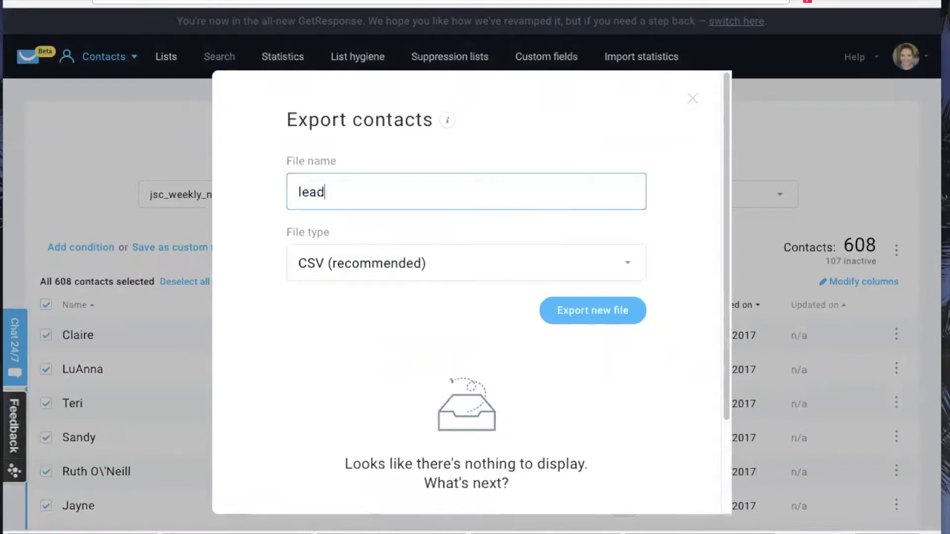
click(604, 317)
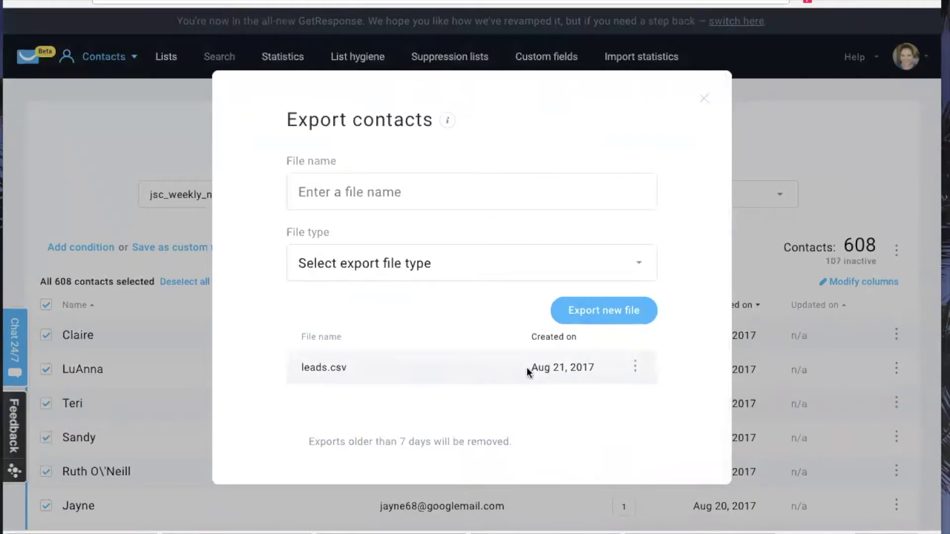
click(635, 366)
Close the Export contacts dialog.
click(705, 101)
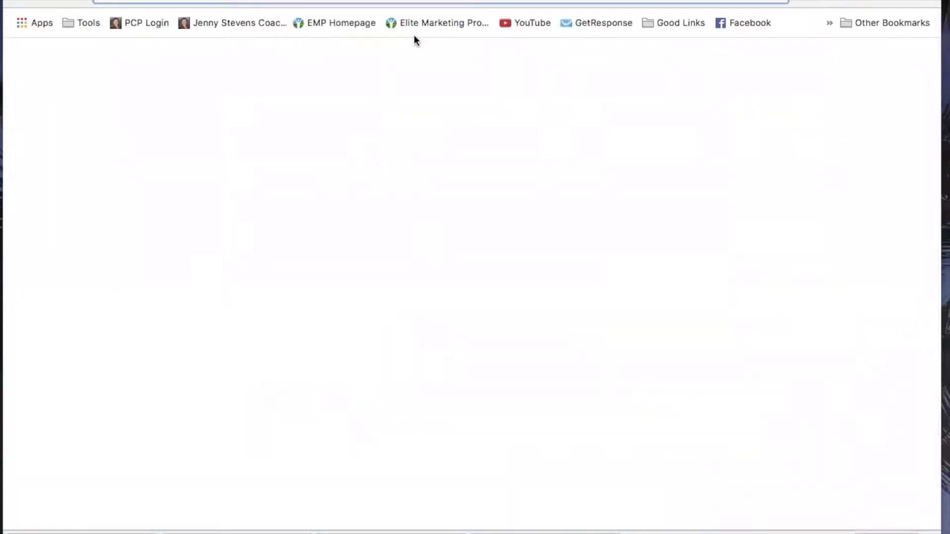
Open Facebook and close the Messenger list, account menu and chat windows to leave the News Feed clear.
click(750, 22)
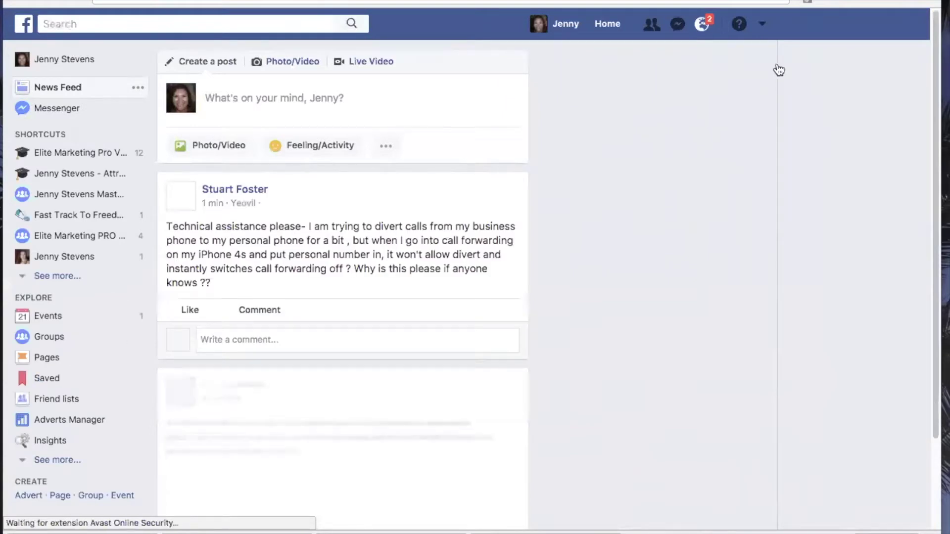
click(761, 24)
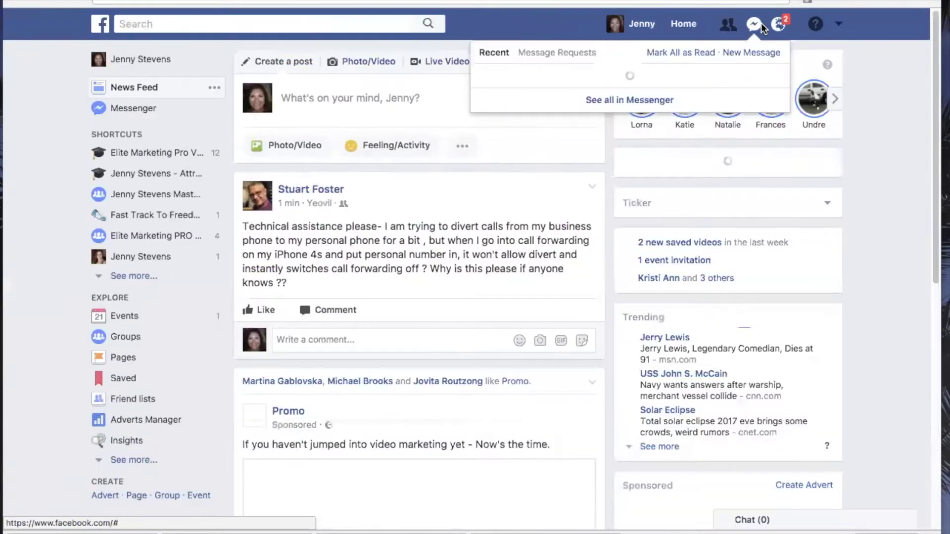
click(840, 24)
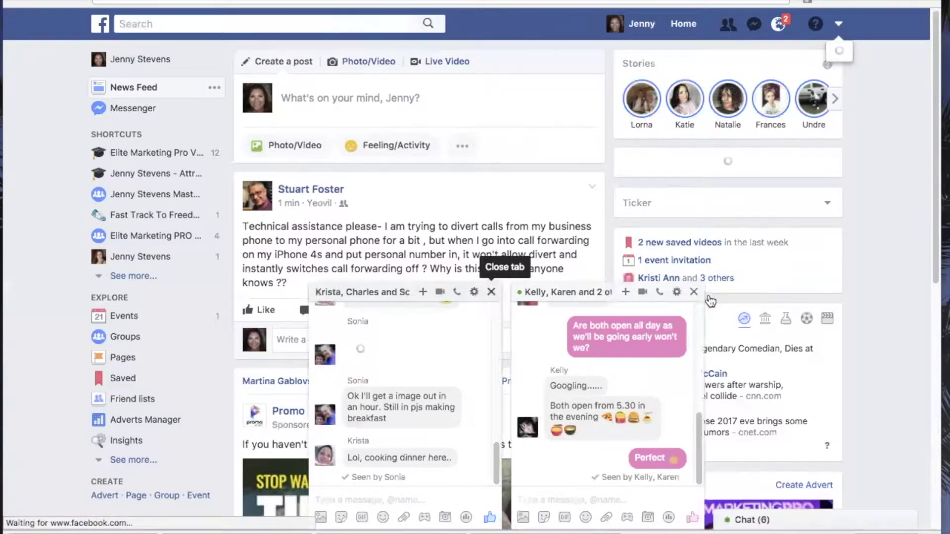
click(491, 291)
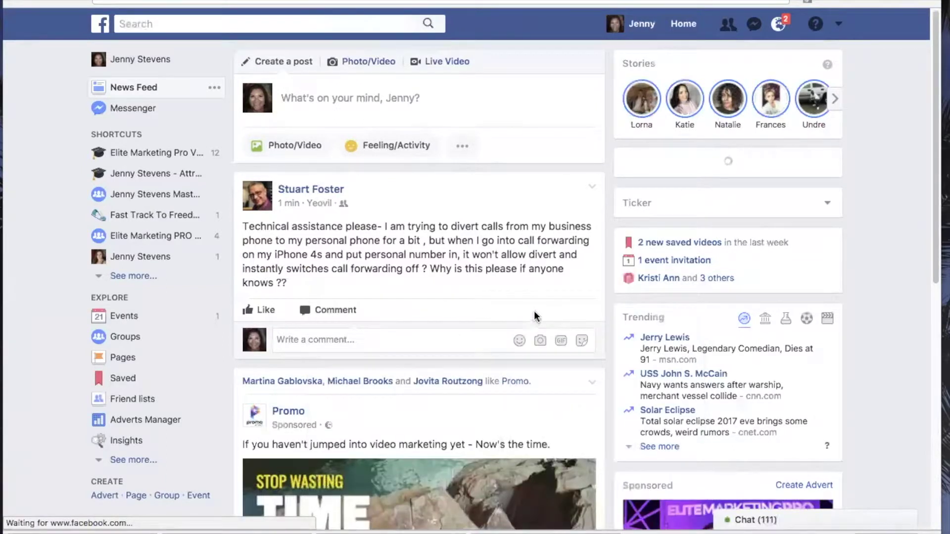
Go from the account menu's Manage Adverts through to Facebook Business Manager.
click(839, 26)
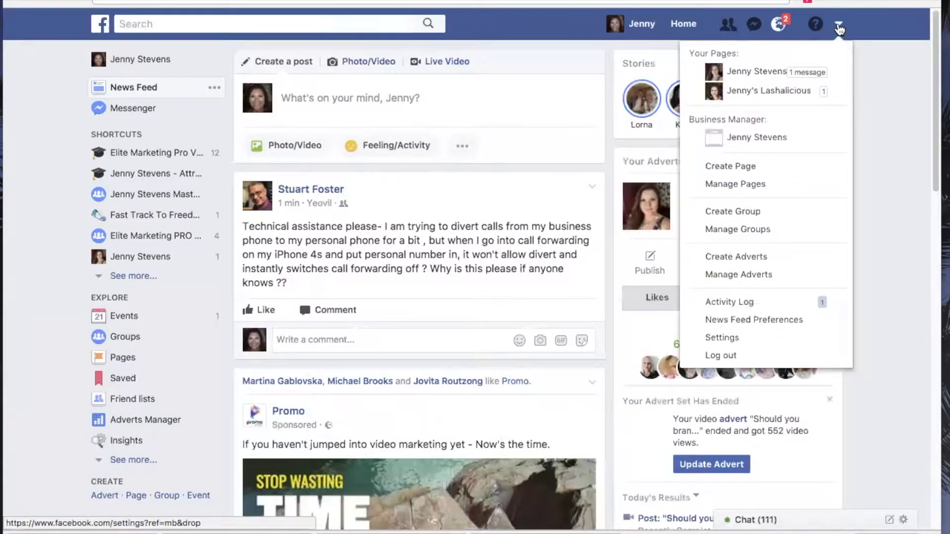
click(729, 275)
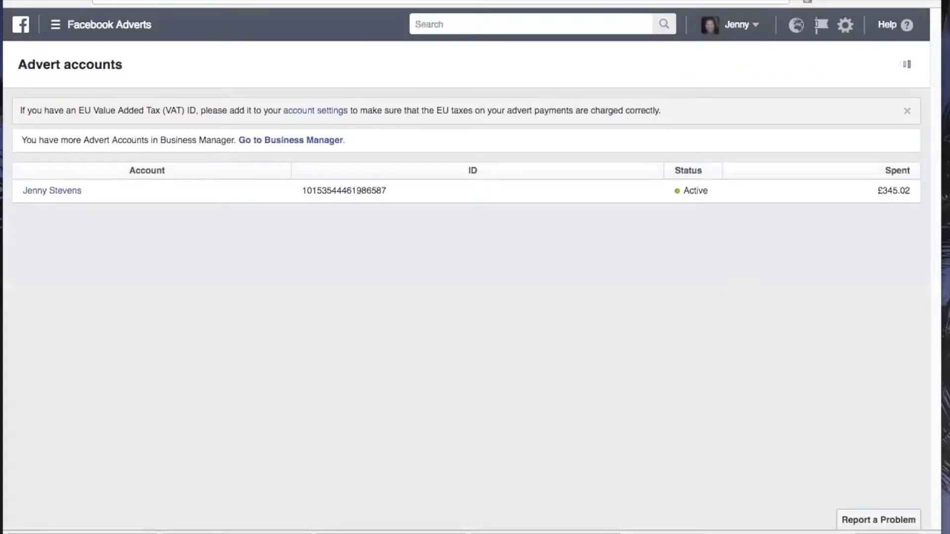
click(55, 25)
click(299, 230)
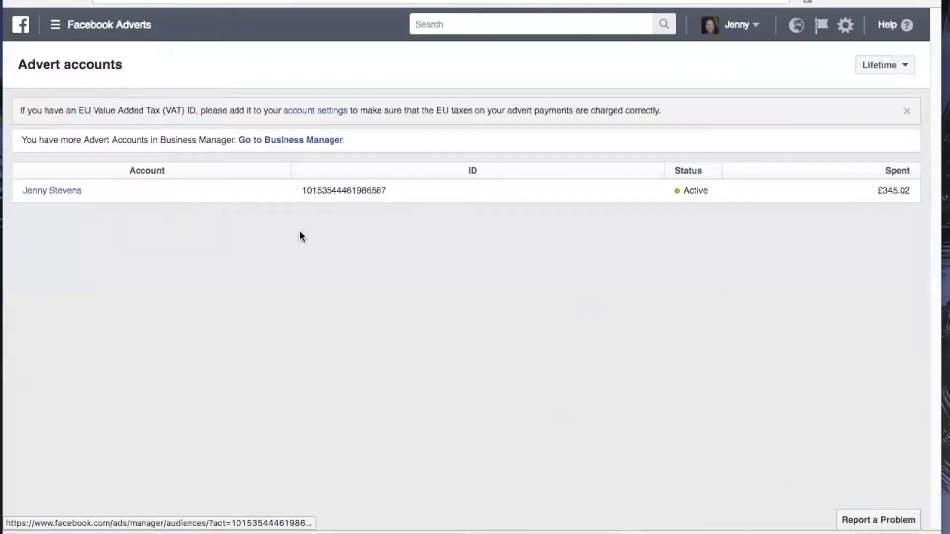
click(284, 141)
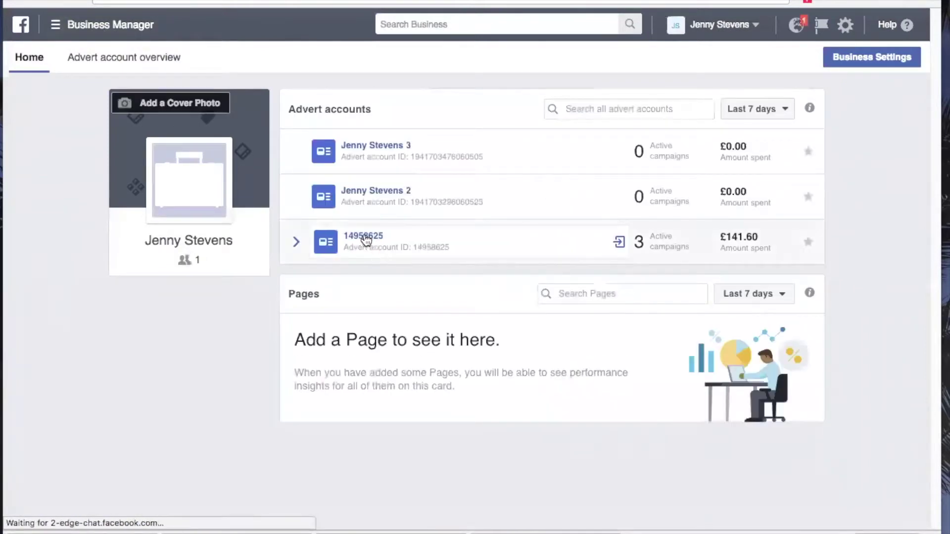
Open the main business advert account's Campaigns list in Adverts Manager.
click(363, 236)
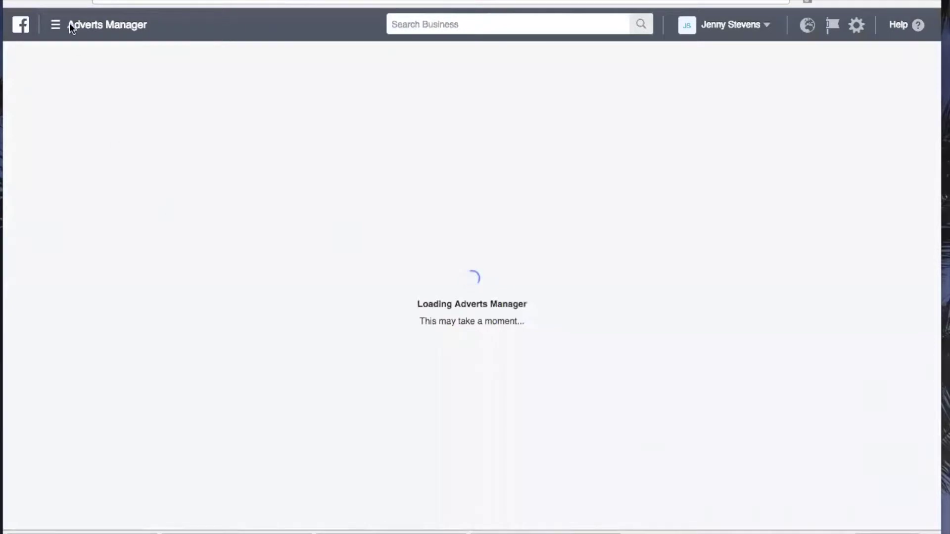
click(56, 27)
click(56, 27)
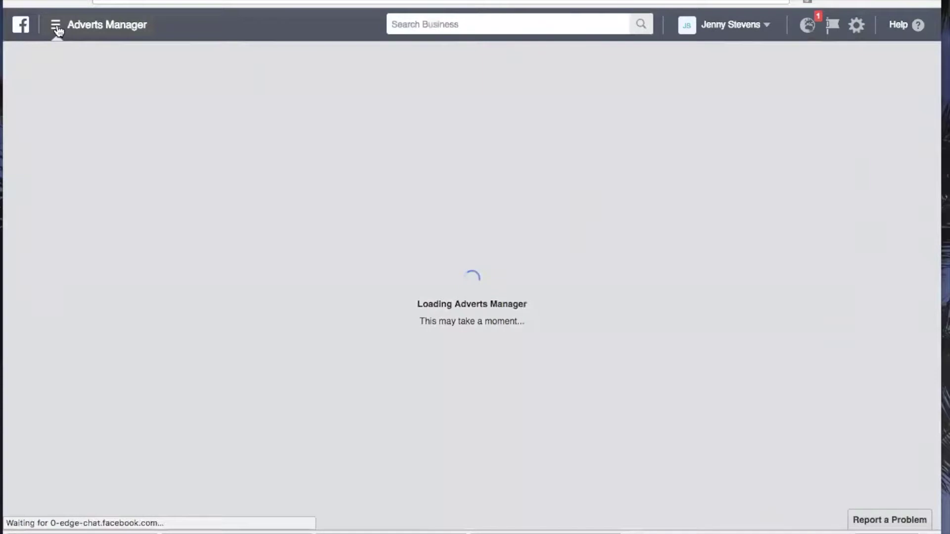
click(56, 27)
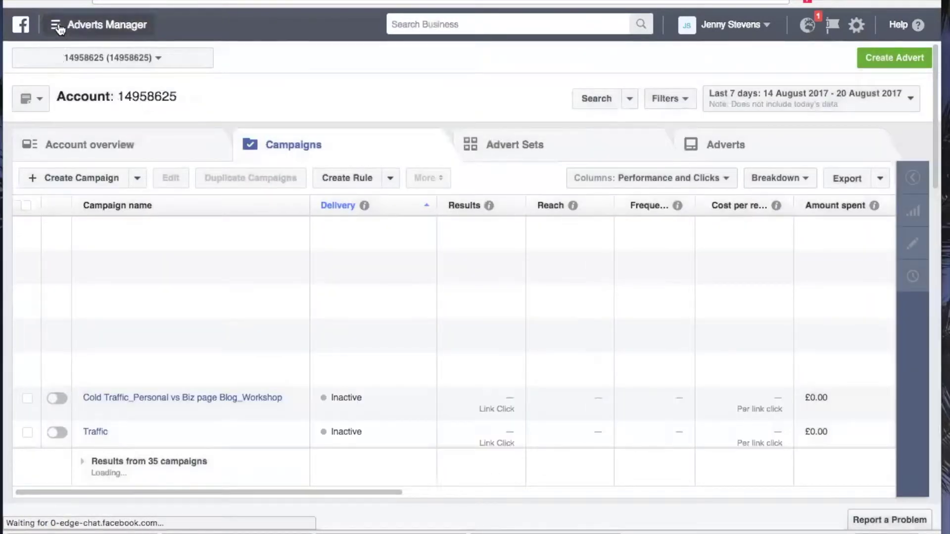
click(57, 25)
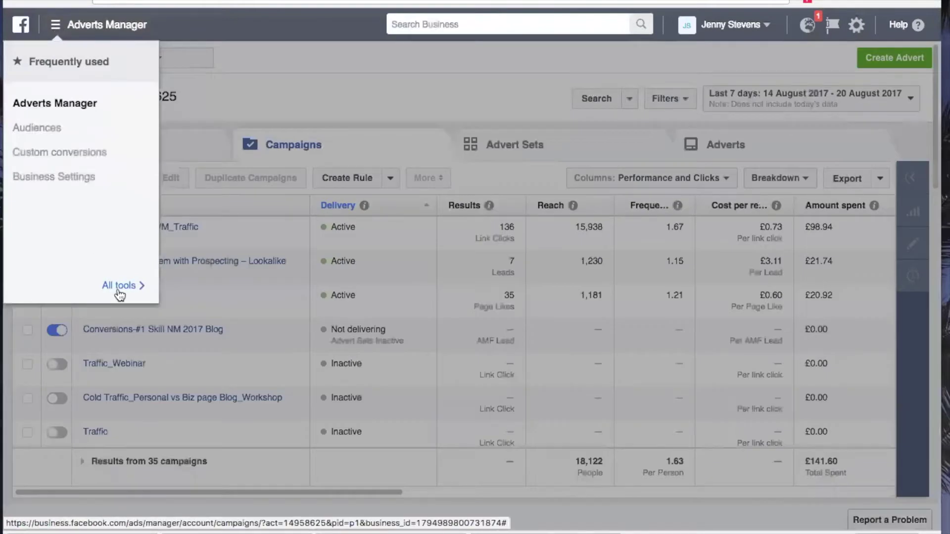
click(123, 288)
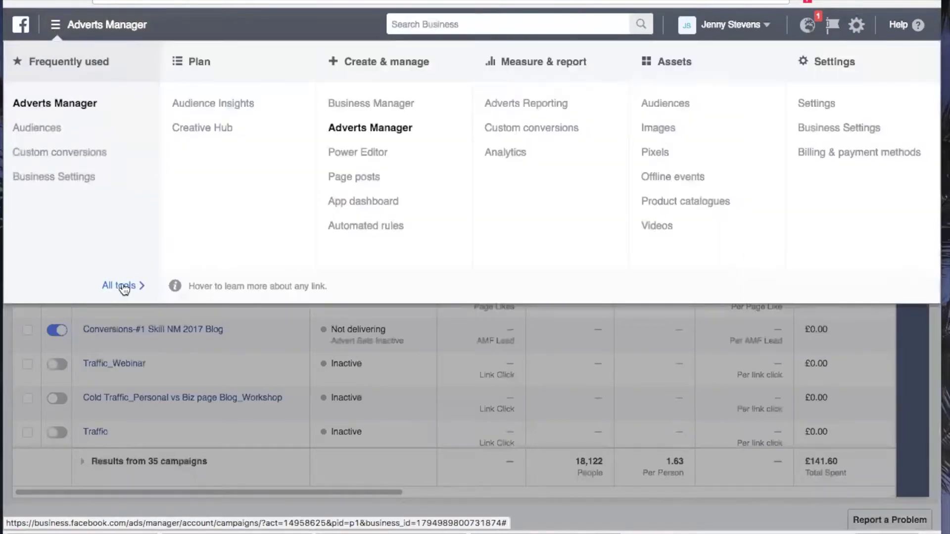
click(664, 105)
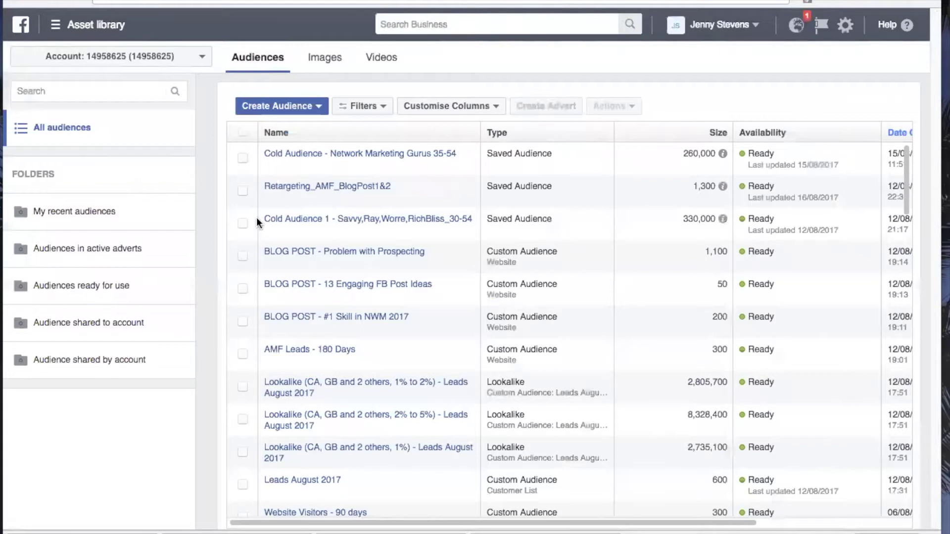
scroll(325, 303, down, 1)
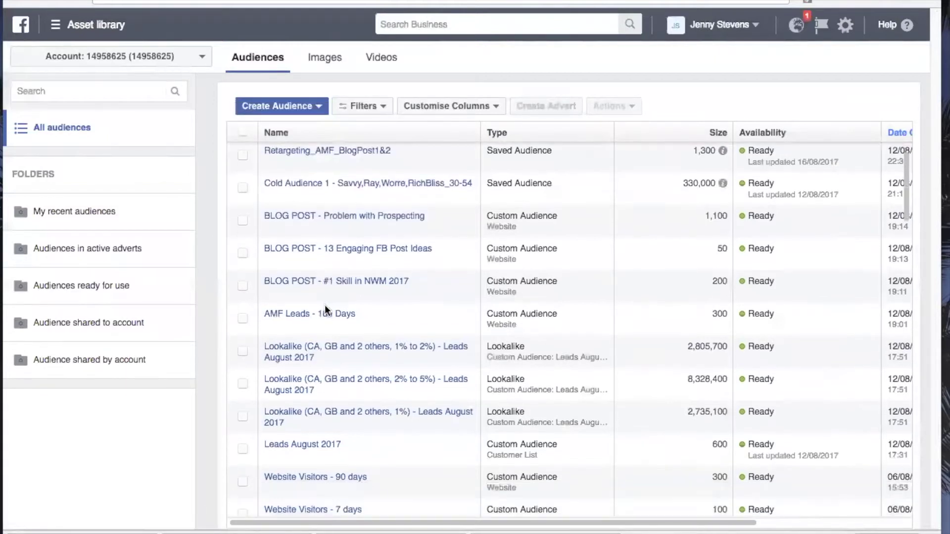
mouse_move(333, 417)
mouse_move(373, 417)
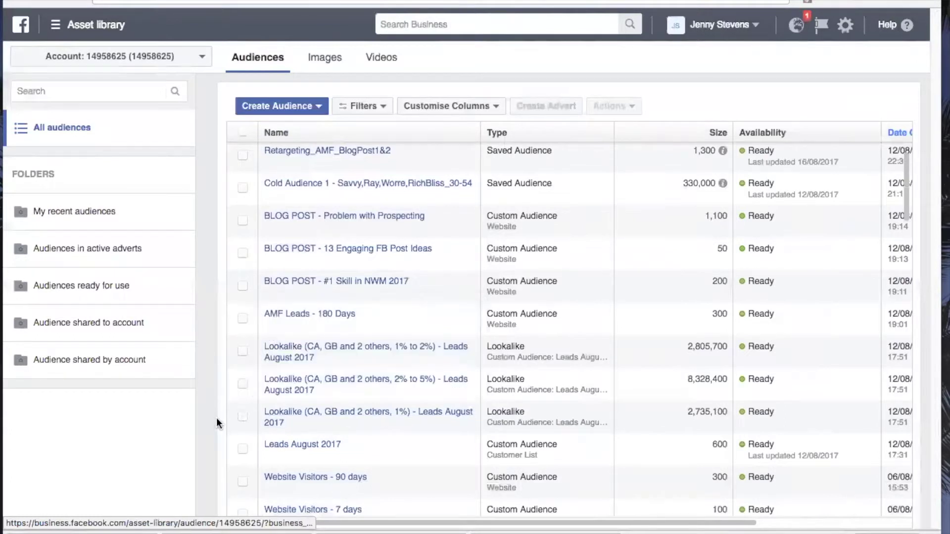
Start a Lookalike Audience, browse the Source list without choosing, then choose Create New for the source.
click(272, 107)
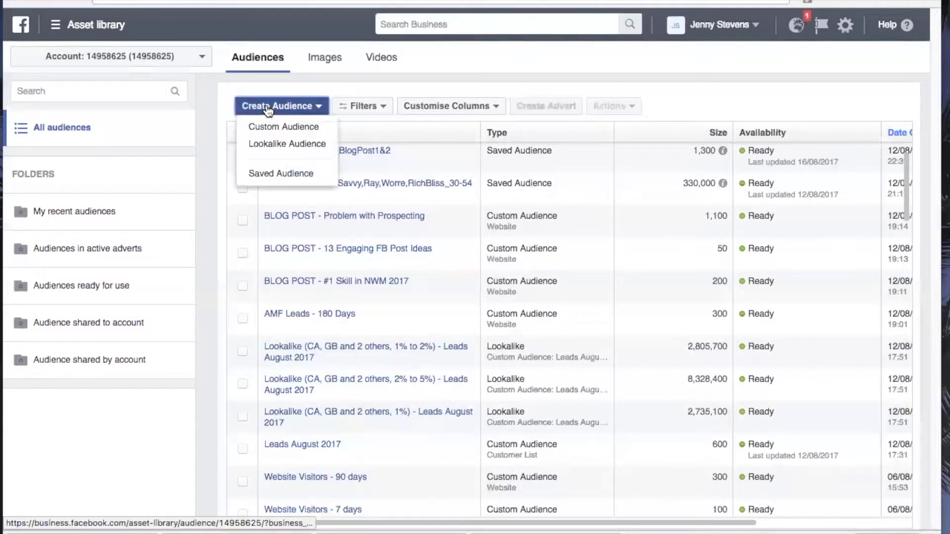
click(269, 145)
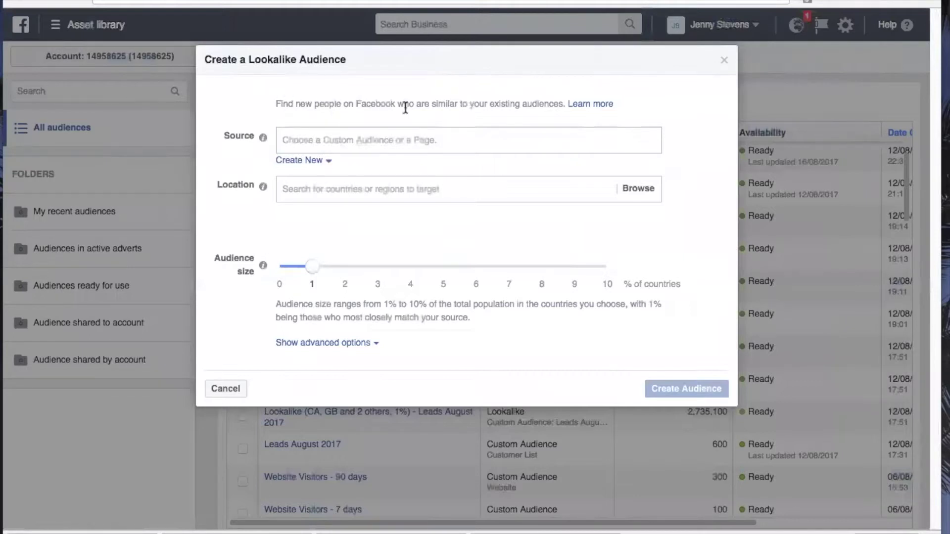
click(353, 139)
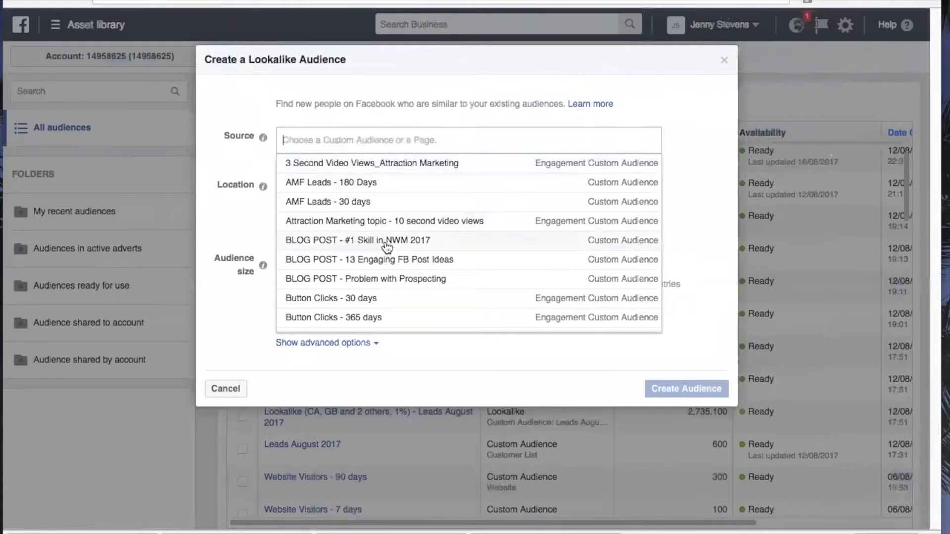
scroll(387, 246, down, 2)
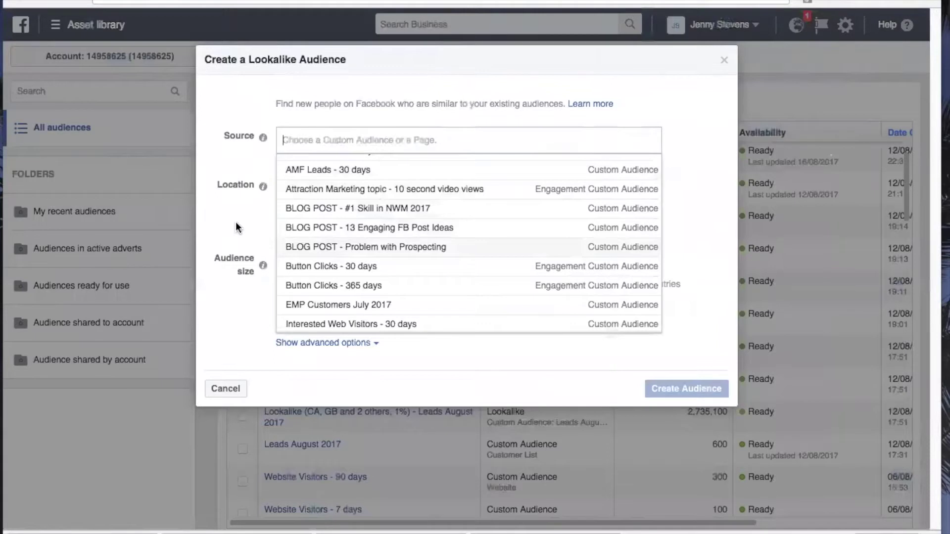
scroll(359, 240, down, 5)
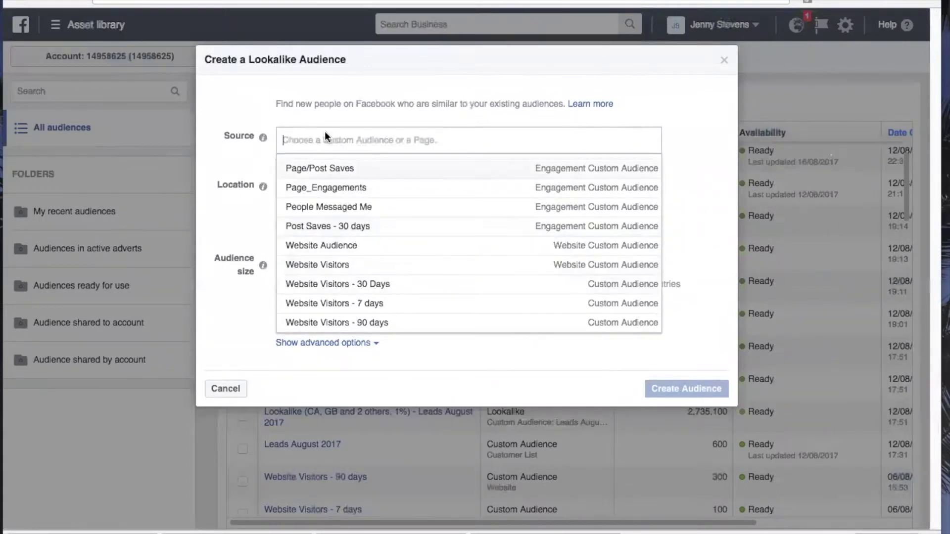
scroll(362, 262, up, 8)
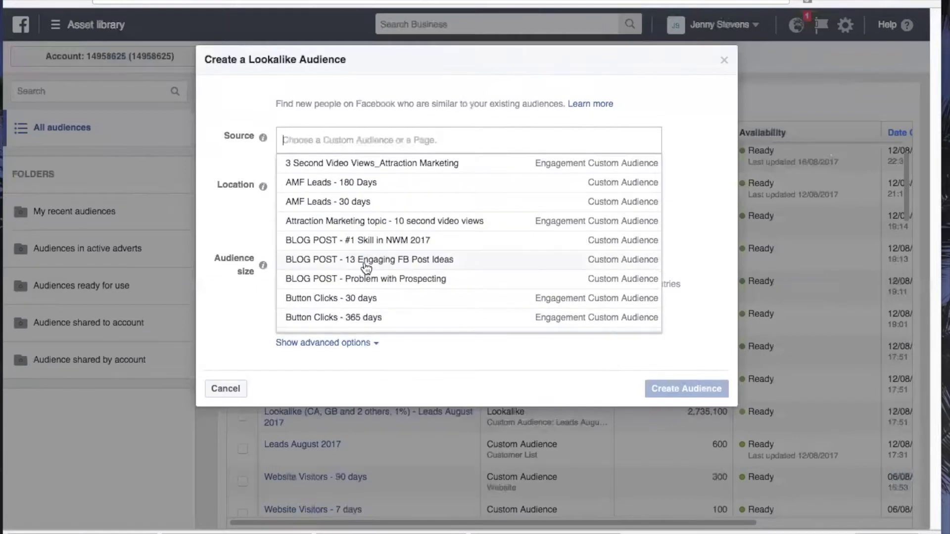
scroll(366, 269, down, 8)
scroll(364, 269, down, 2)
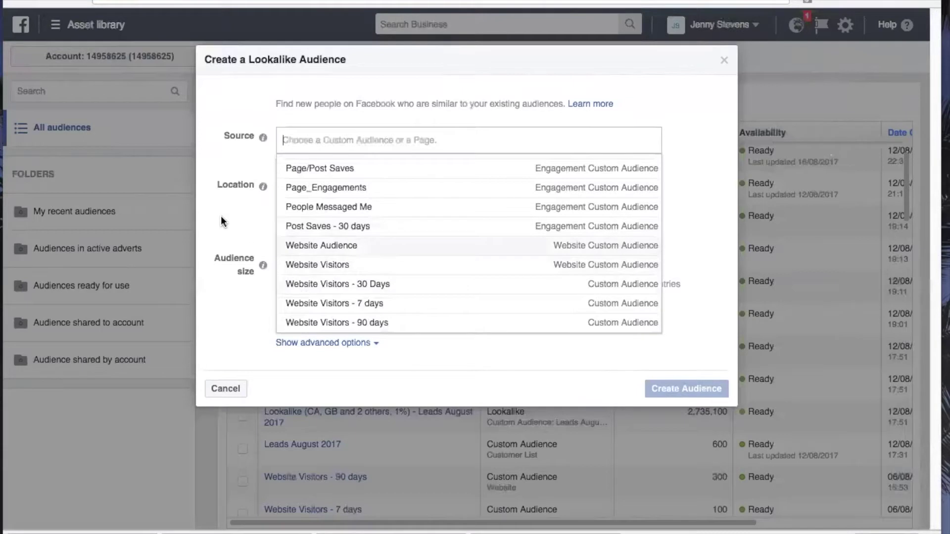
click(242, 237)
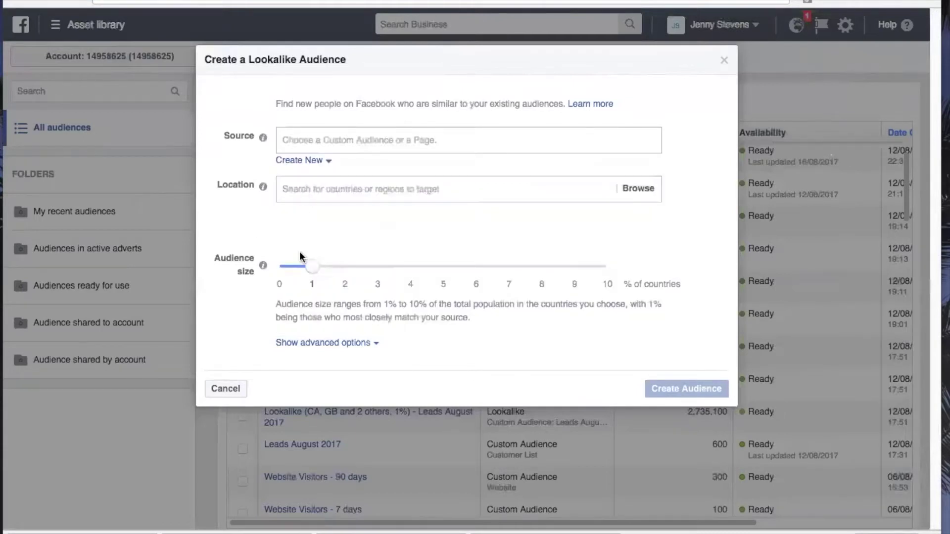
click(315, 161)
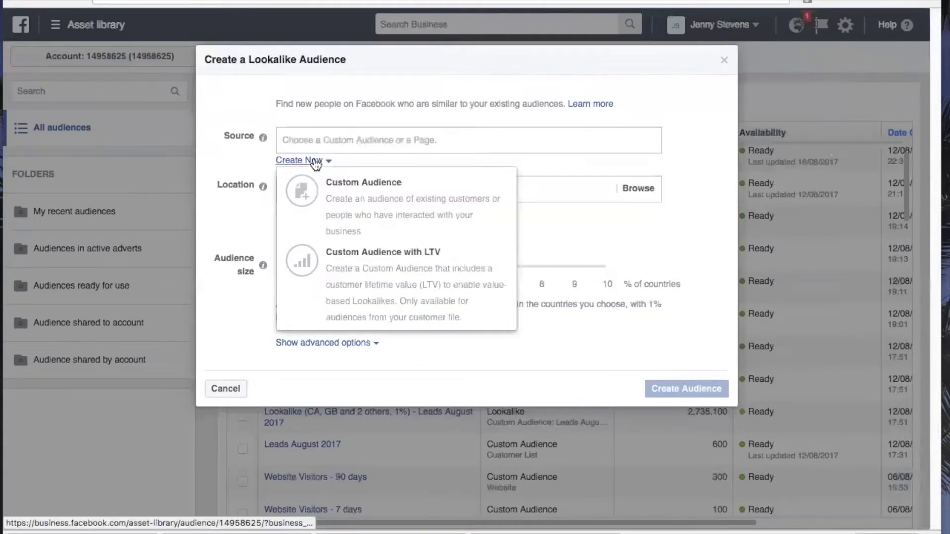
Start a Custom Audience from a customer file, adding customers from your own file, and begin the upload.
click(353, 198)
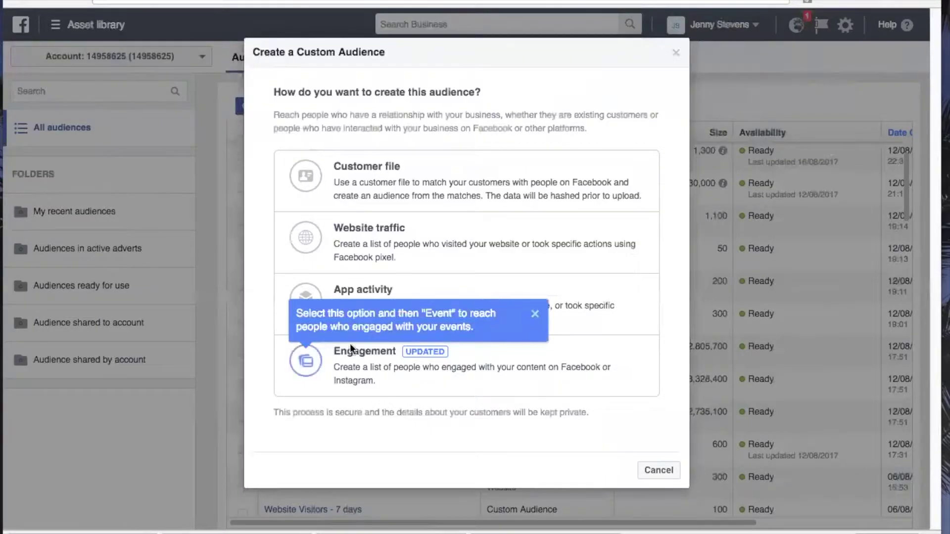
click(364, 173)
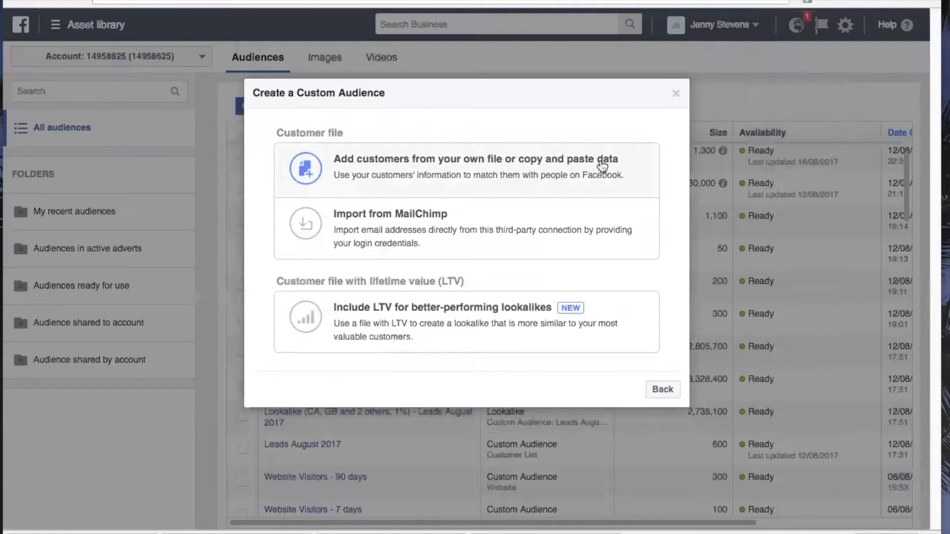
key(Escape)
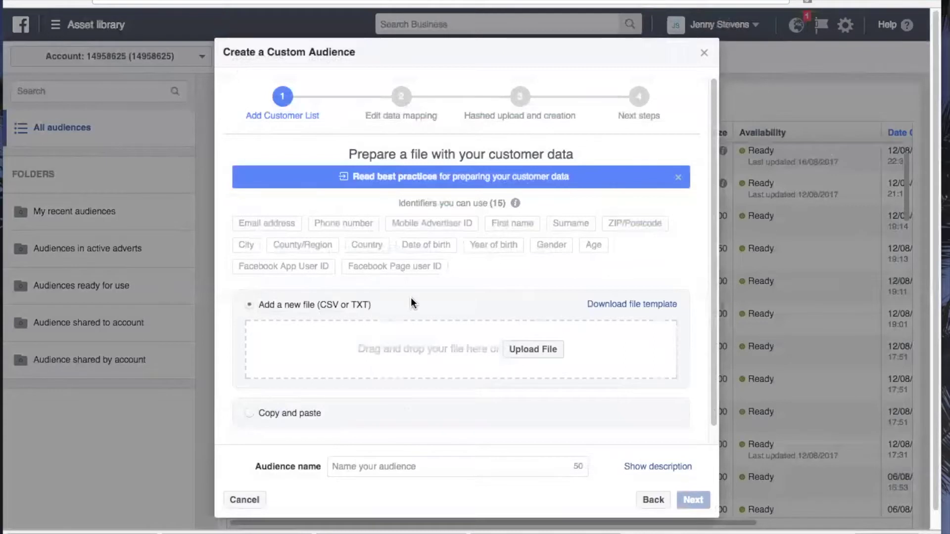
mouse_move(302, 245)
mouse_move(270, 228)
click(532, 350)
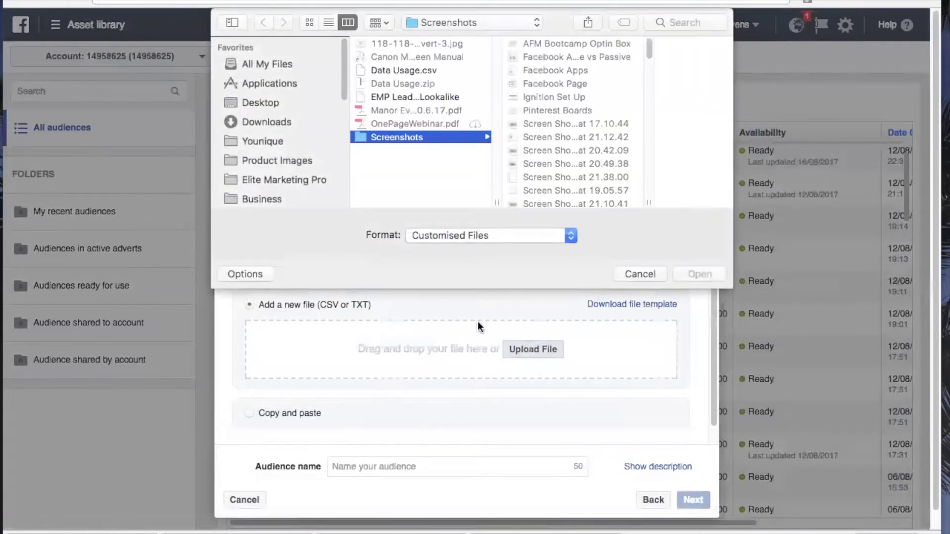
Attach EMP Leads For Lookalike.csv from the Desktop, with the audience named EMP Leads For Lookalike.
click(263, 101)
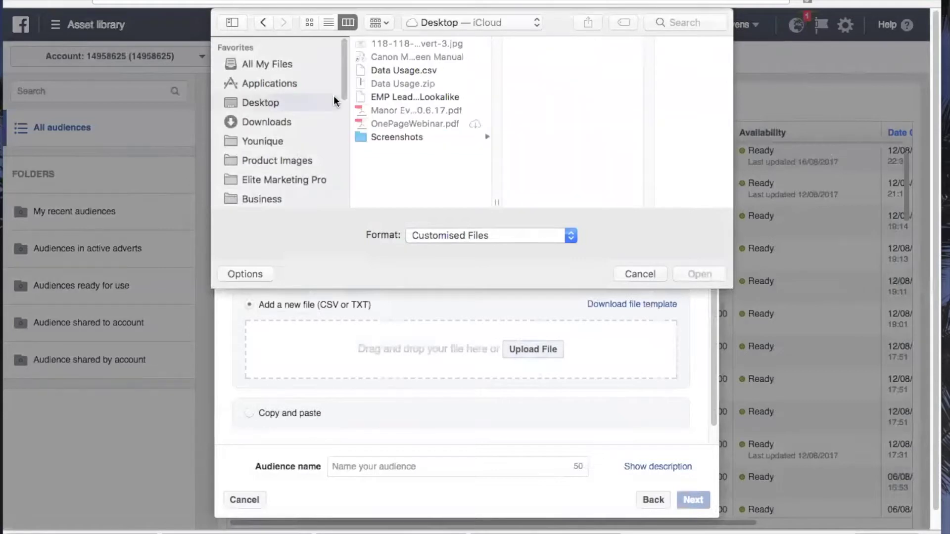
click(387, 96)
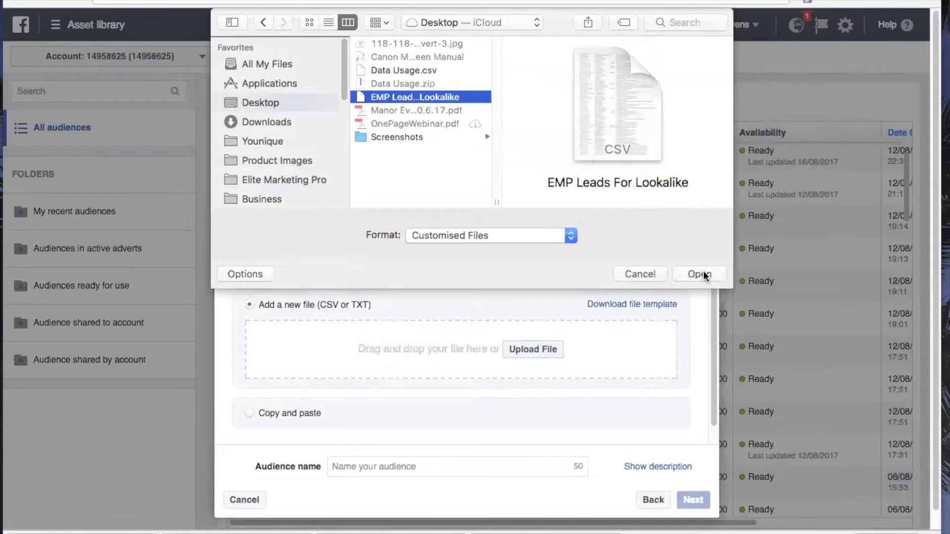
click(703, 274)
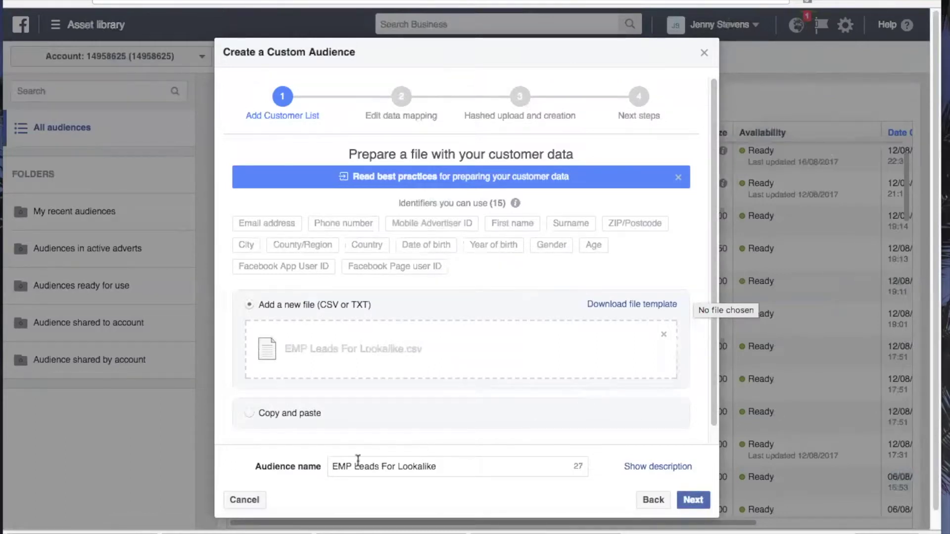
click(334, 468)
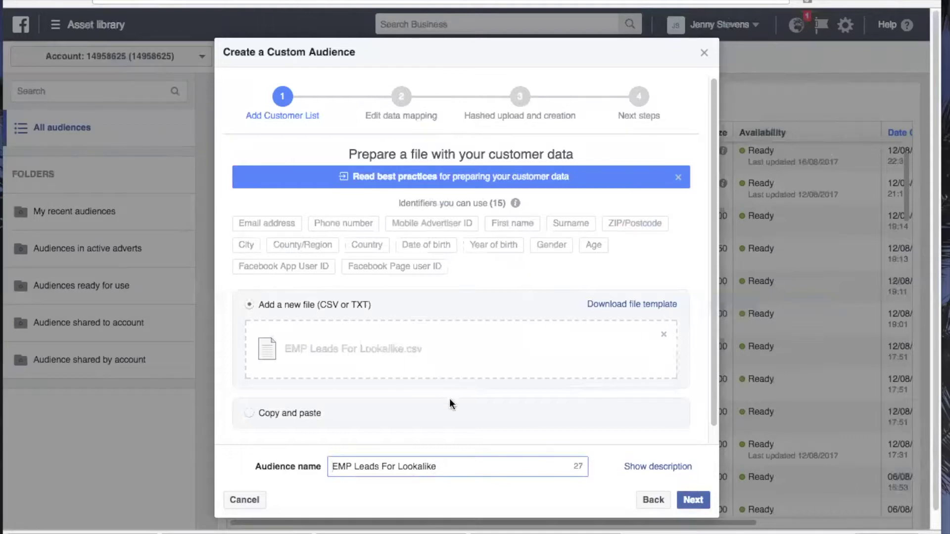
Download the customer file template and continue to the data-mapping step.
click(349, 51)
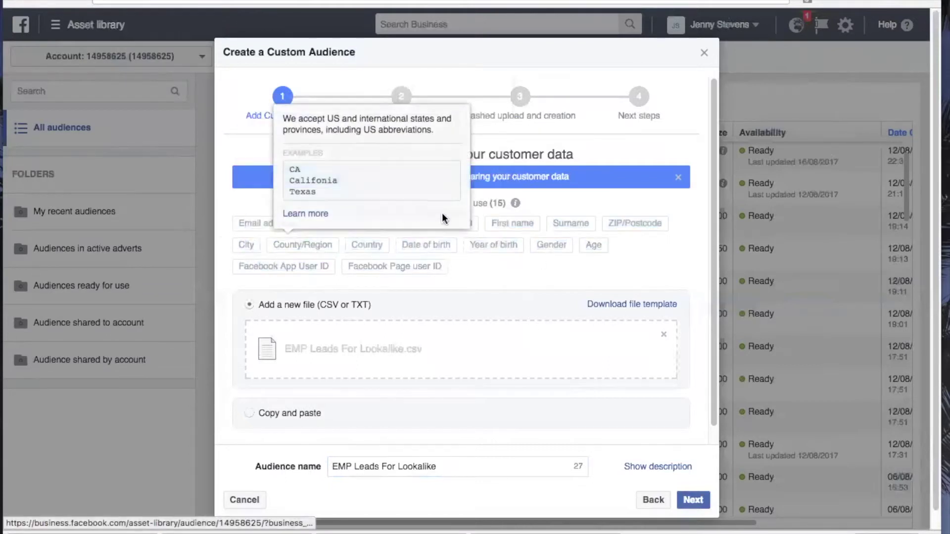
click(632, 305)
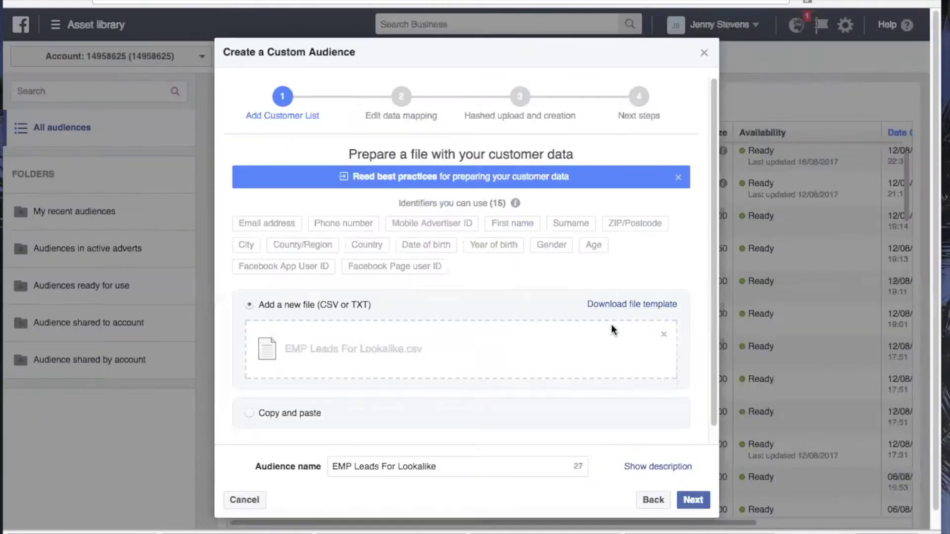
click(692, 499)
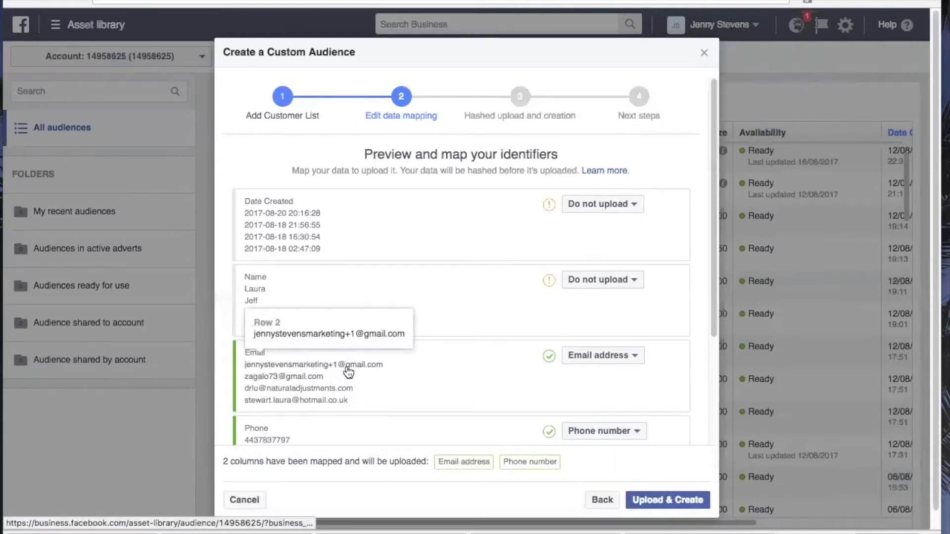
Check the Email and Phone column mappings and submit with Upload & Create, raising the unmapped-identifiers warning.
scroll(341, 371, down, 5)
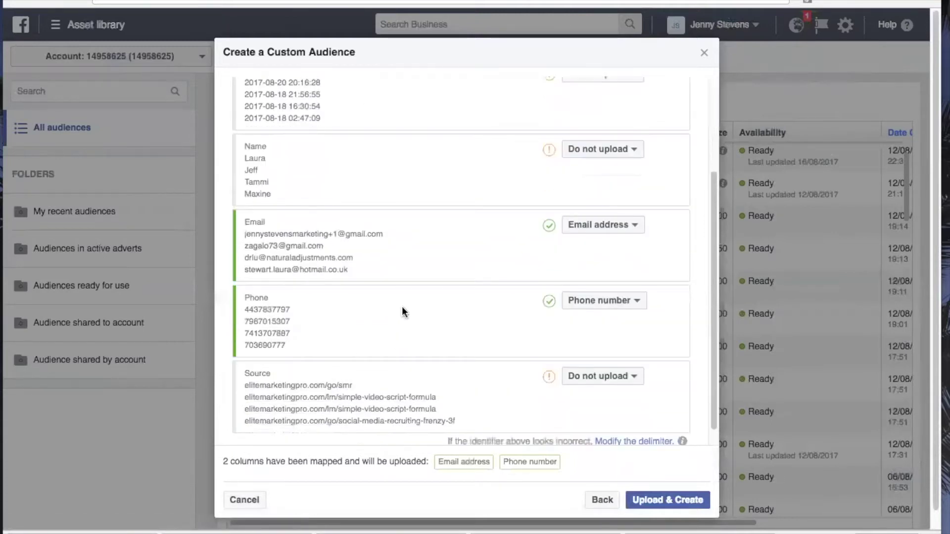
scroll(396, 308, down, 2)
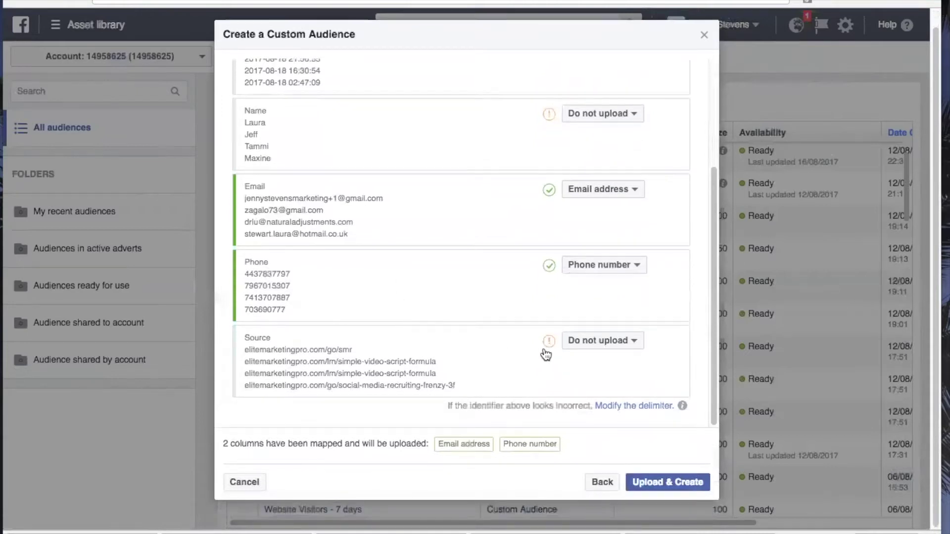
scroll(406, 310, up, 3)
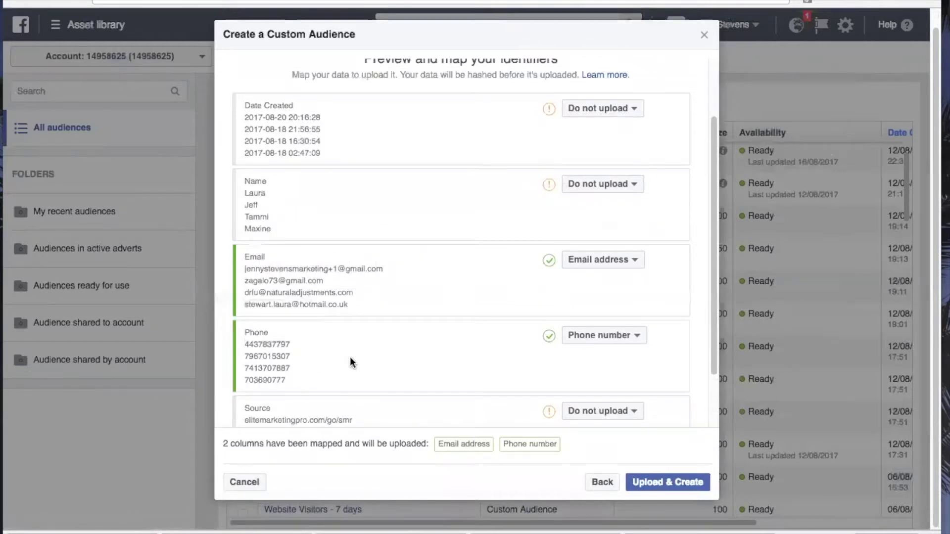
scroll(349, 358, down, 3)
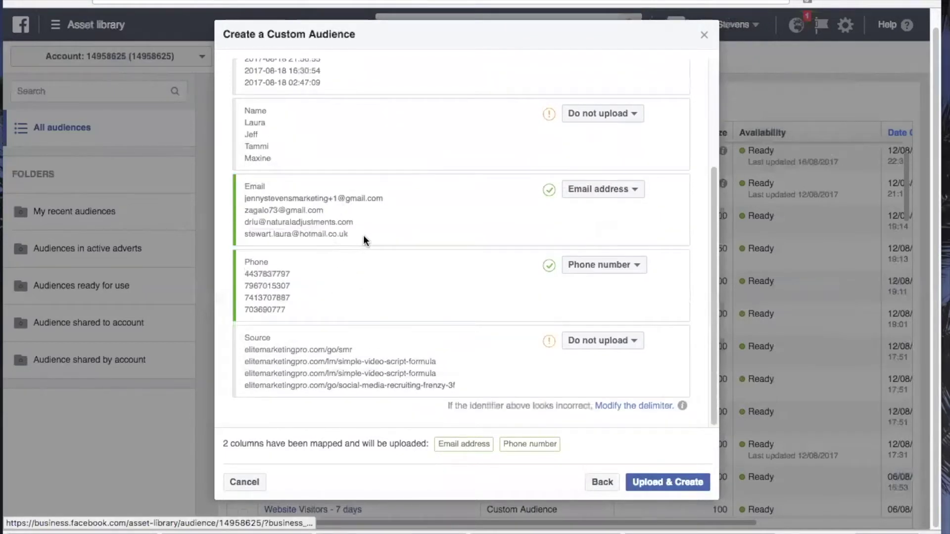
mouse_move(549, 190)
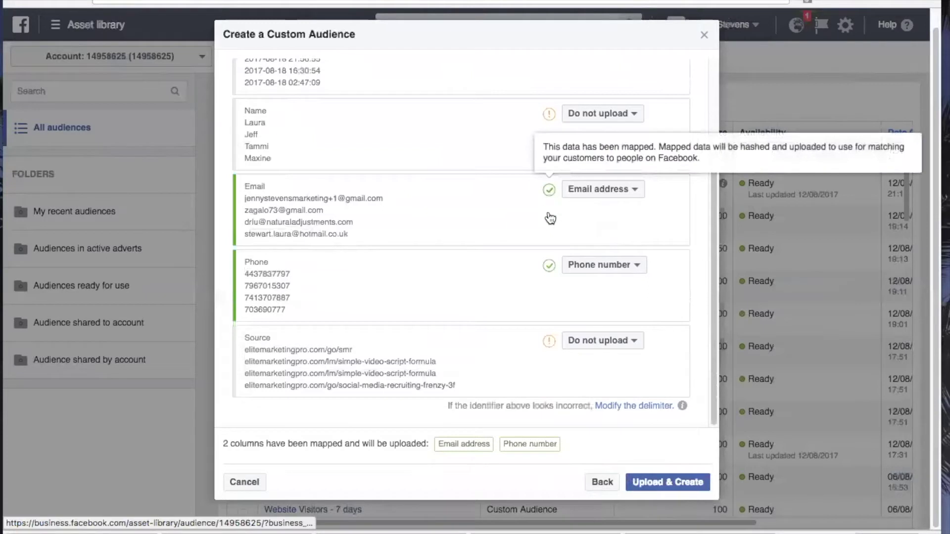
mouse_move(548, 266)
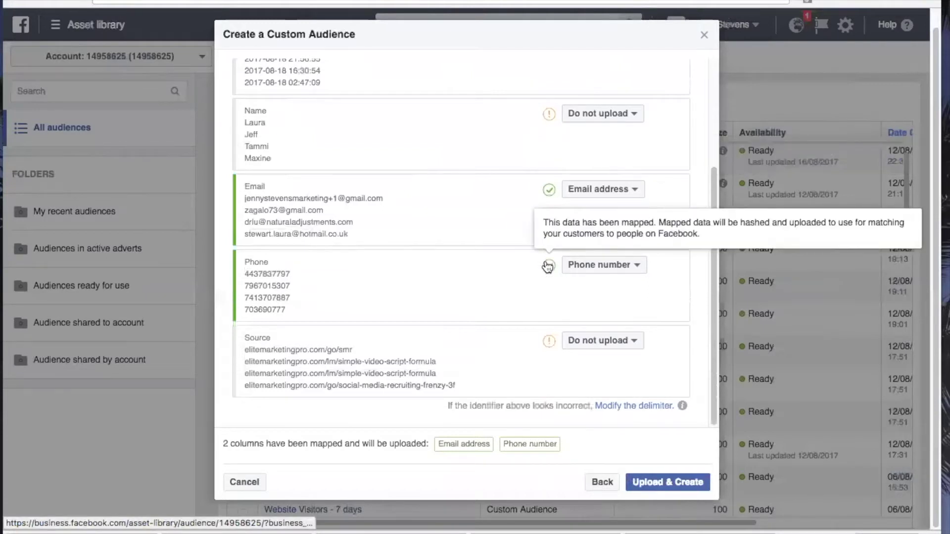
click(664, 483)
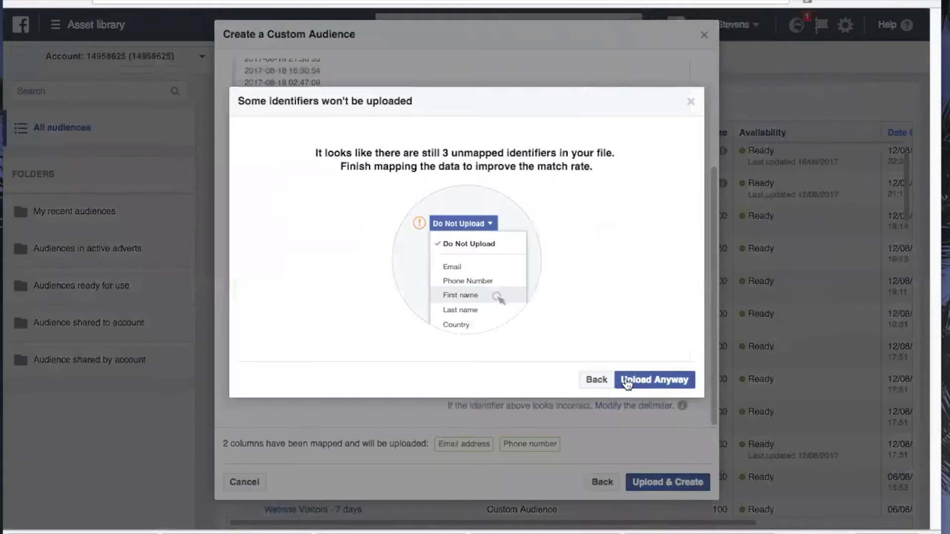
Go back, map the Name column as First name, and upload the 898-row customer list.
click(607, 381)
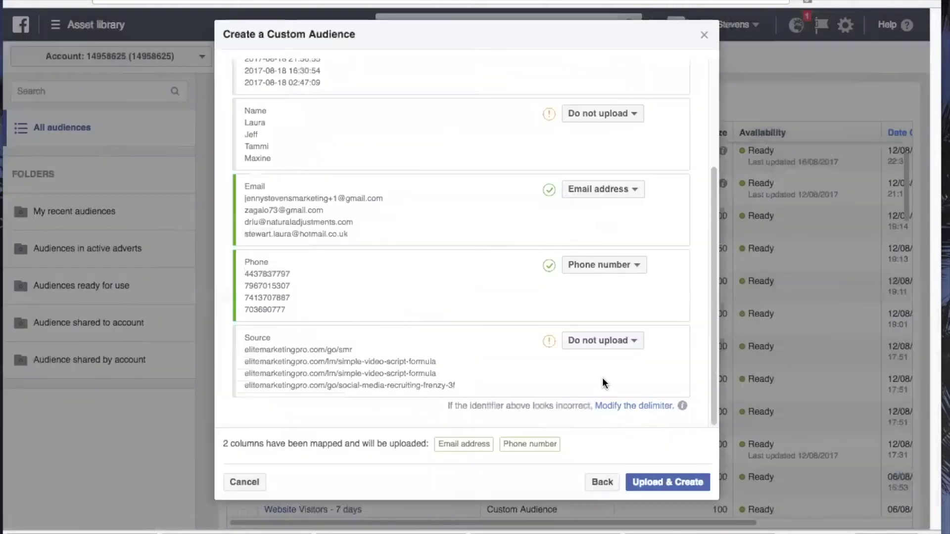
click(616, 112)
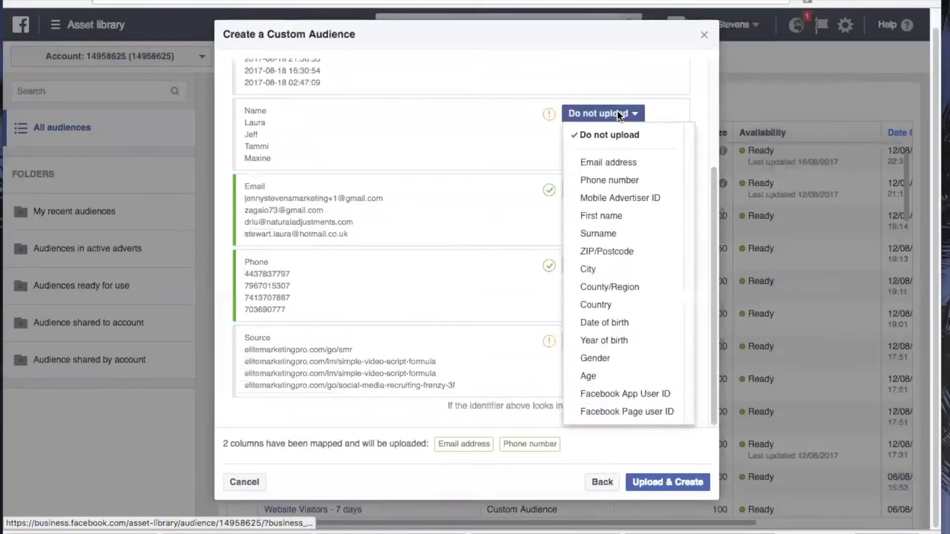
click(611, 220)
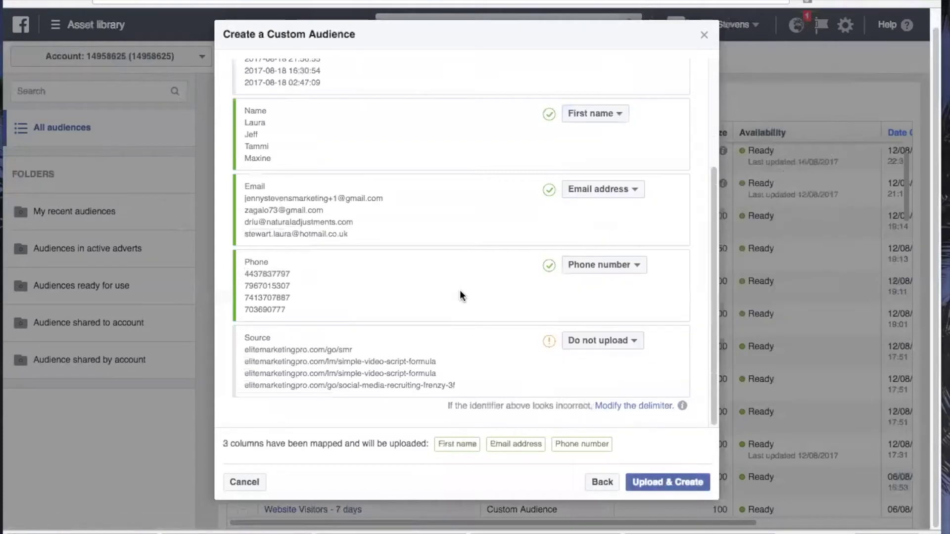
click(667, 482)
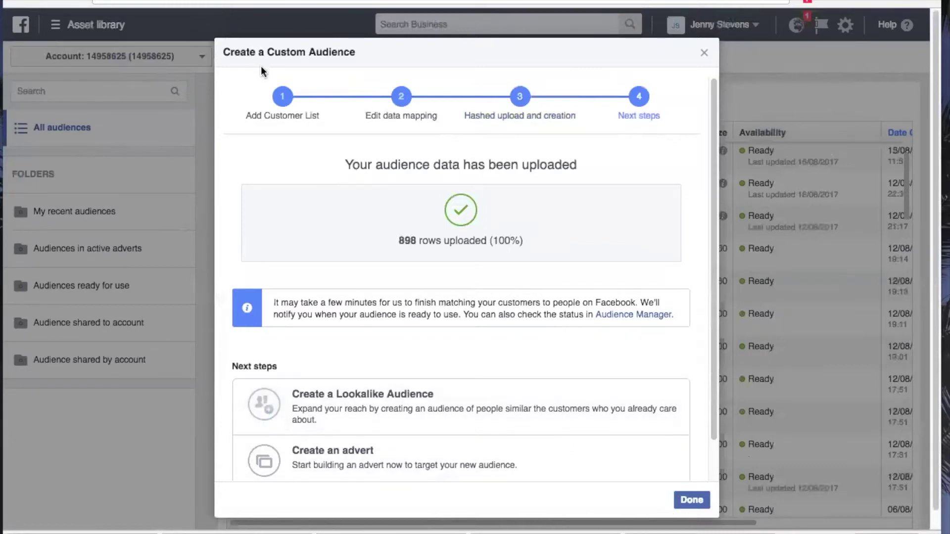
Start a lookalike audience keeping EMP Leads For Lookalike as its source.
click(320, 398)
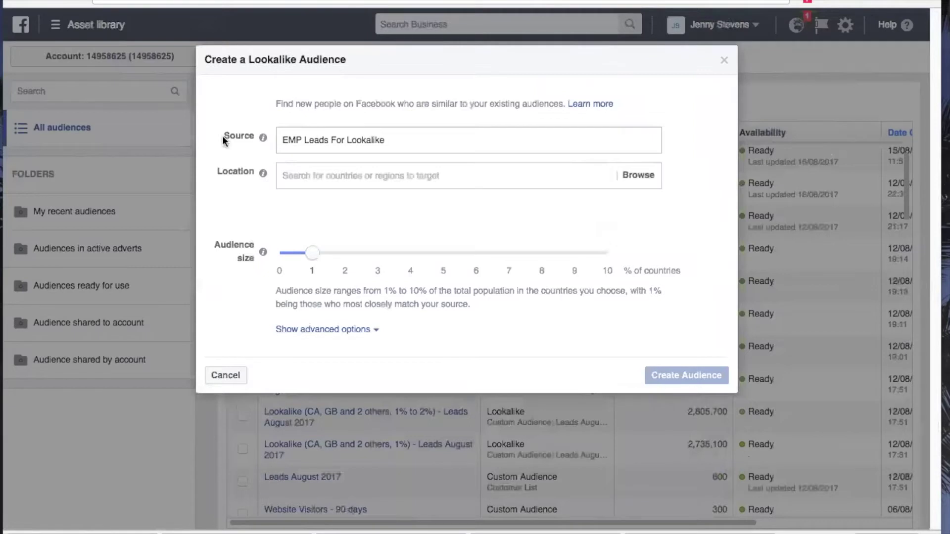
click(371, 141)
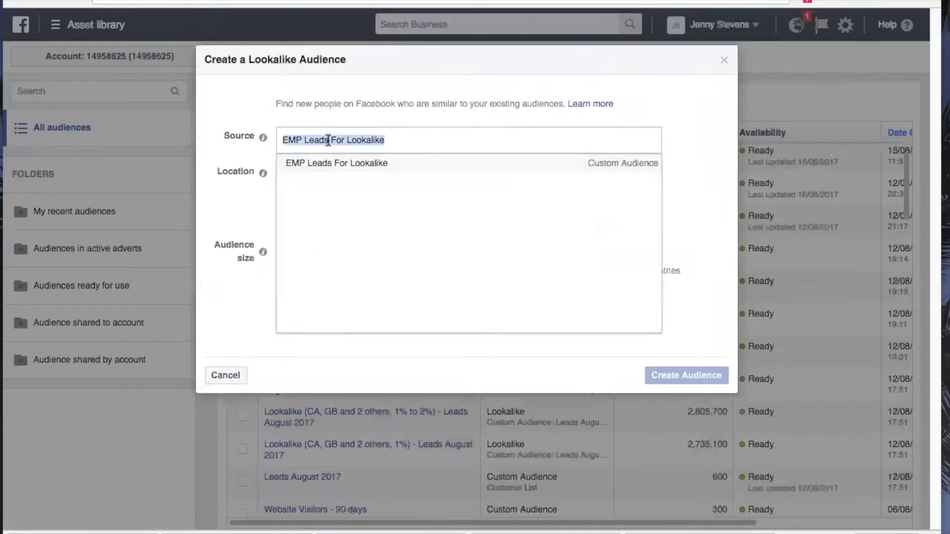
click(699, 133)
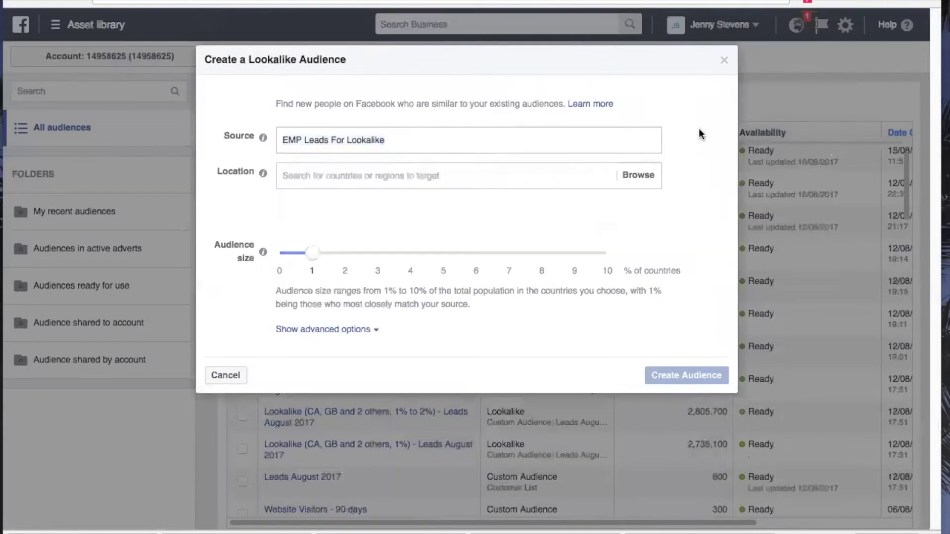
click(368, 177)
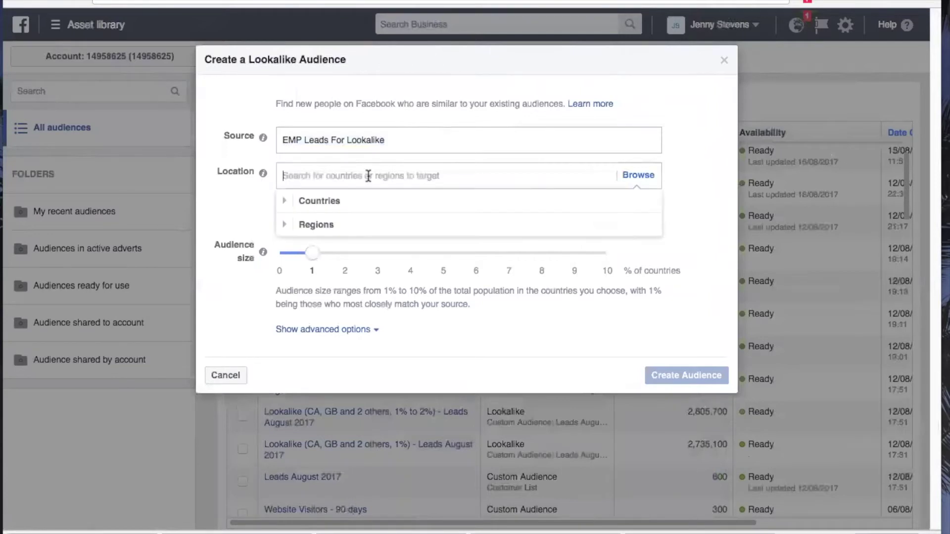
click(286, 202)
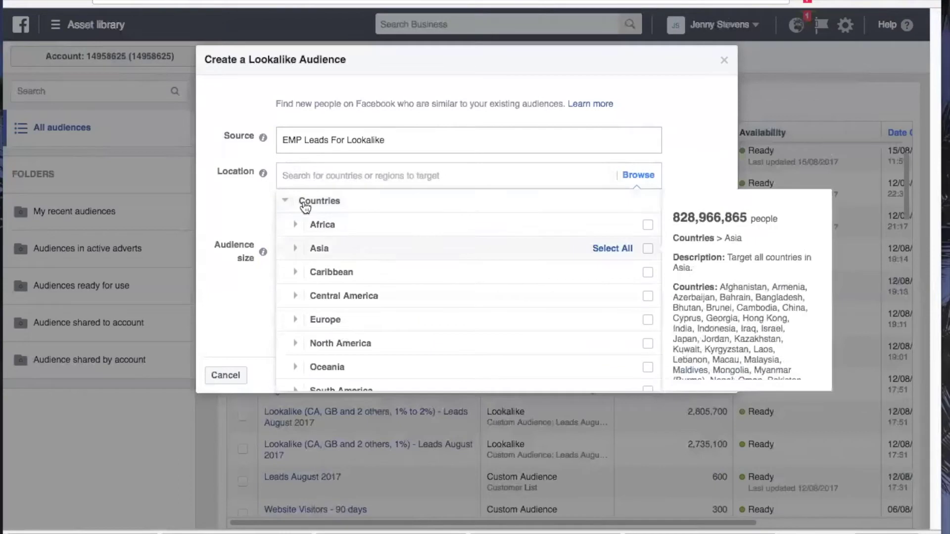
click(287, 202)
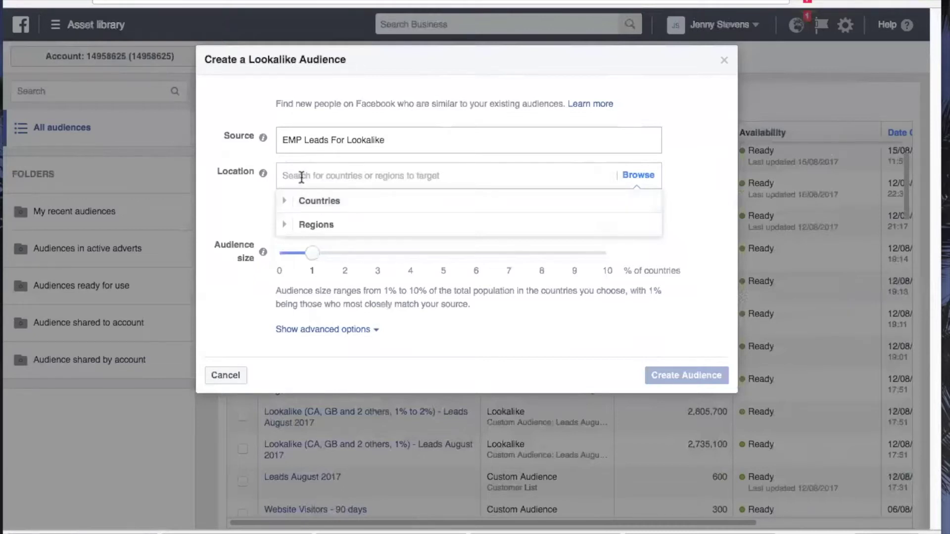
Add United Kingdom, United States and Canada as the lookalike's locations.
text(united)
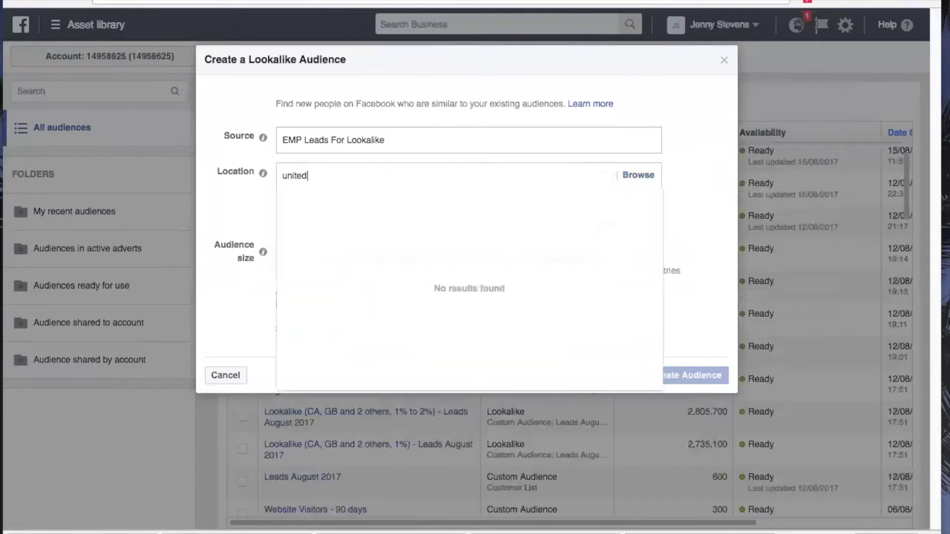
click(327, 228)
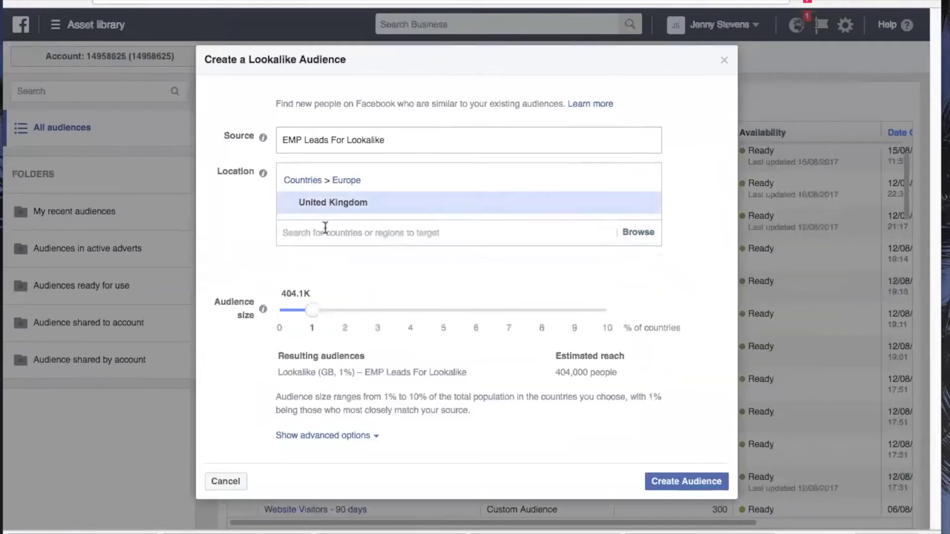
text(nitec)
key(BackSpace)
key(BackSpace)
key(BackSpace)
text(united)
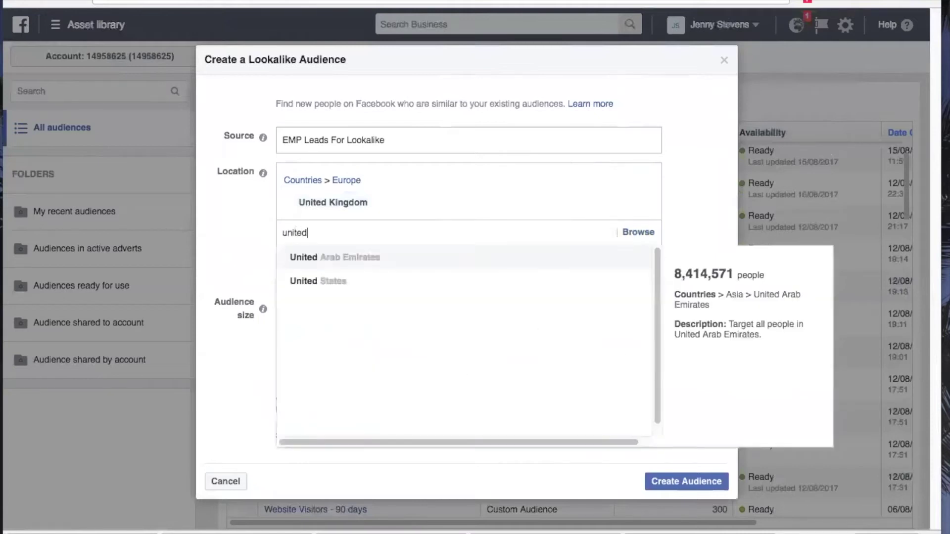
click(337, 281)
text(cana)
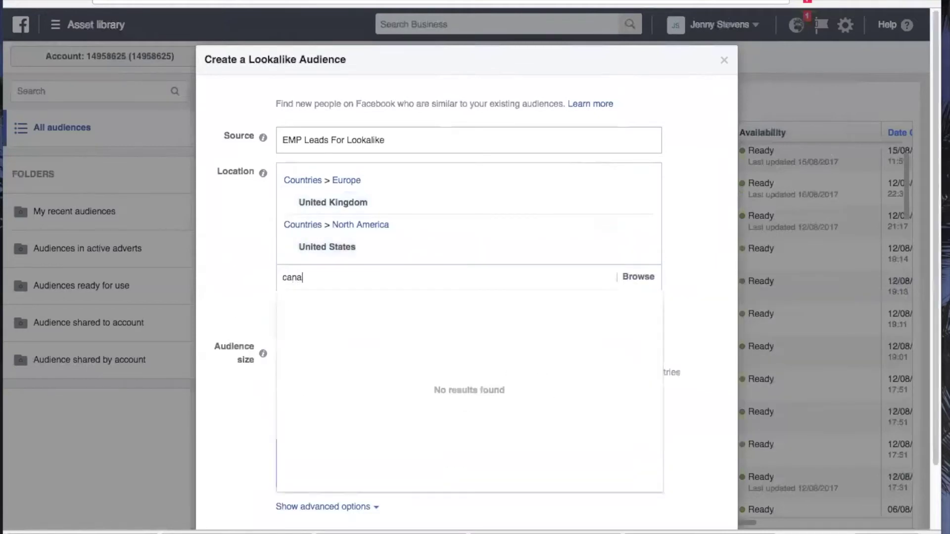
text(da)
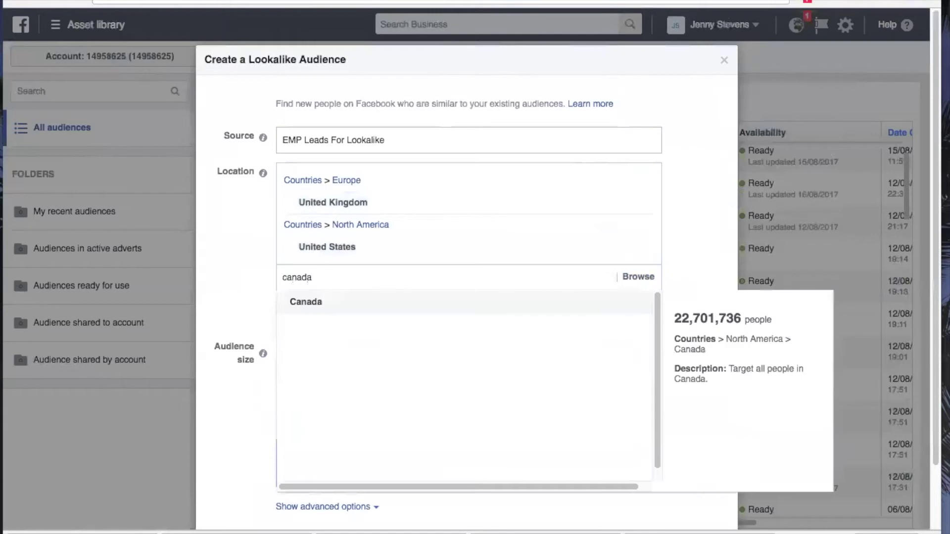
click(300, 302)
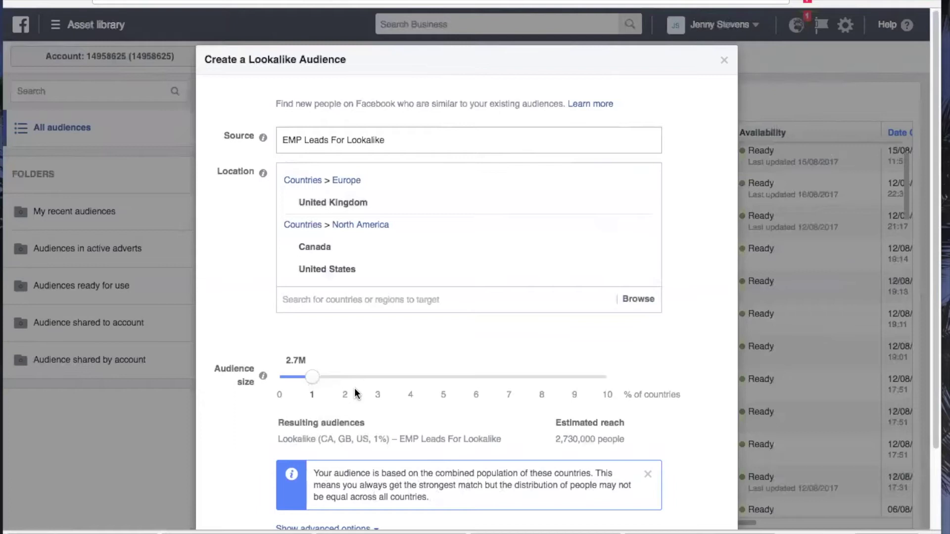
Try 2% and 4% sizes, return the slider to 1%, and create the CA, GB, US lookalike.
drag(320, 385, 349, 383)
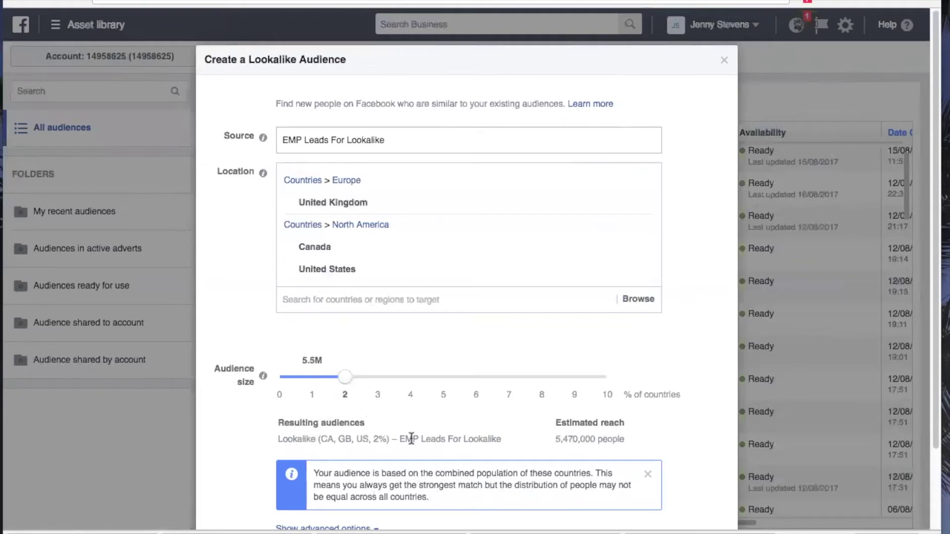
drag(343, 381, 474, 384)
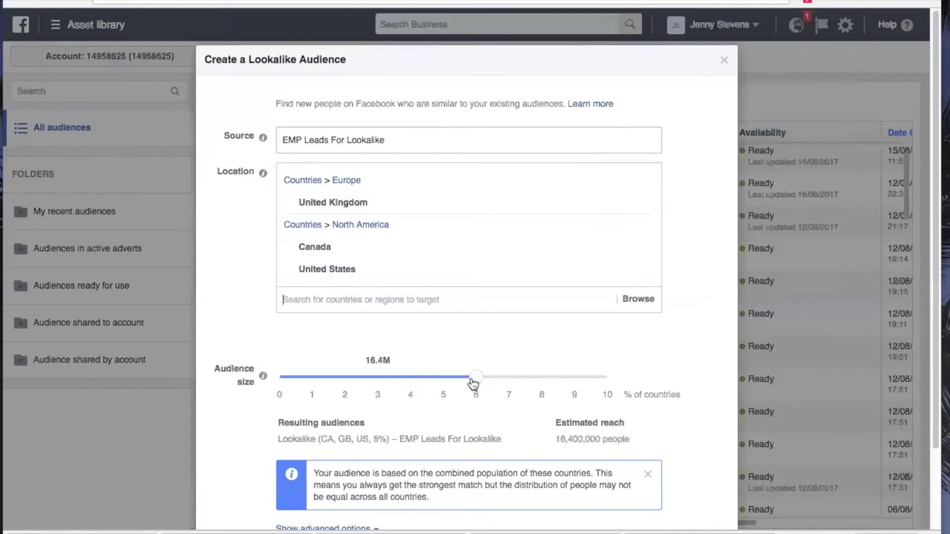
drag(477, 385, 318, 384)
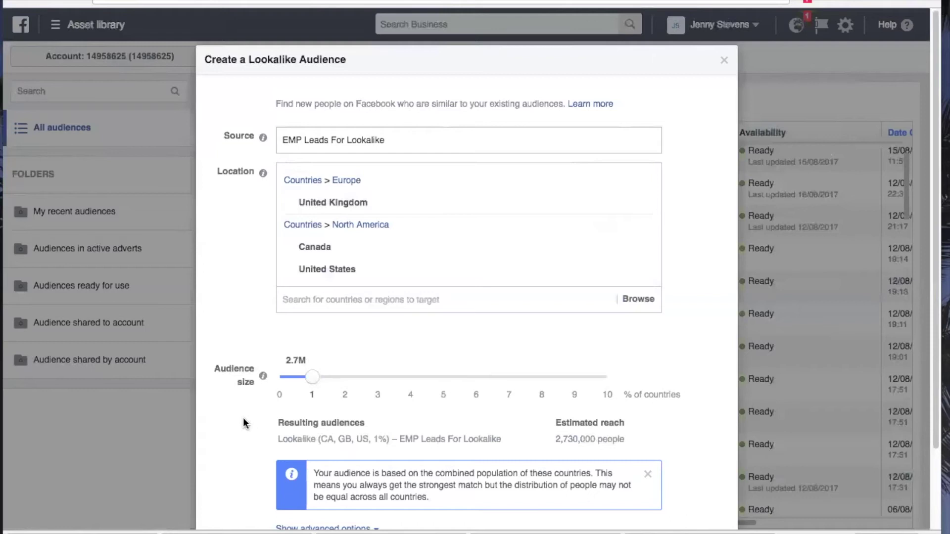
scroll(242, 420, down, 2)
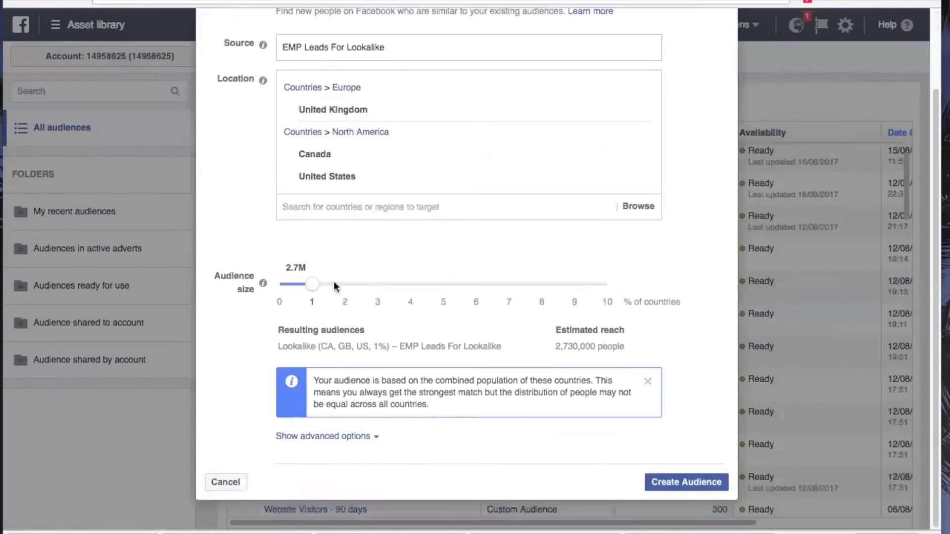
click(679, 484)
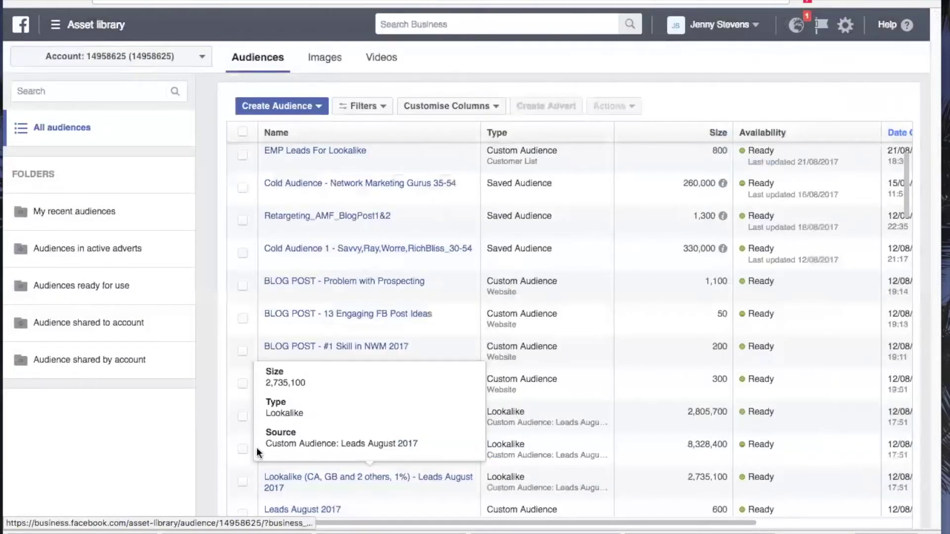
Review the details panel of the existing 1% to 2% lookalike audience, then close it.
mouse_move(368, 418)
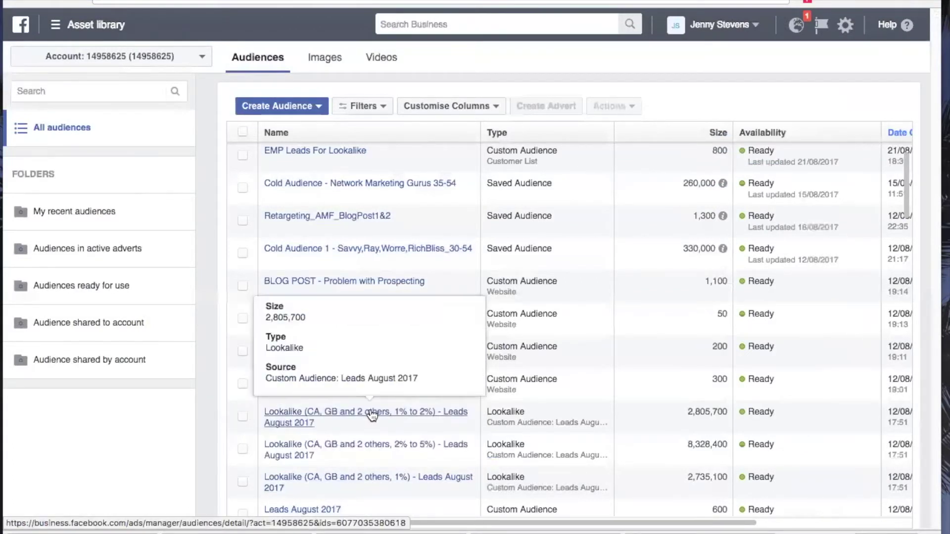
mouse_move(381, 451)
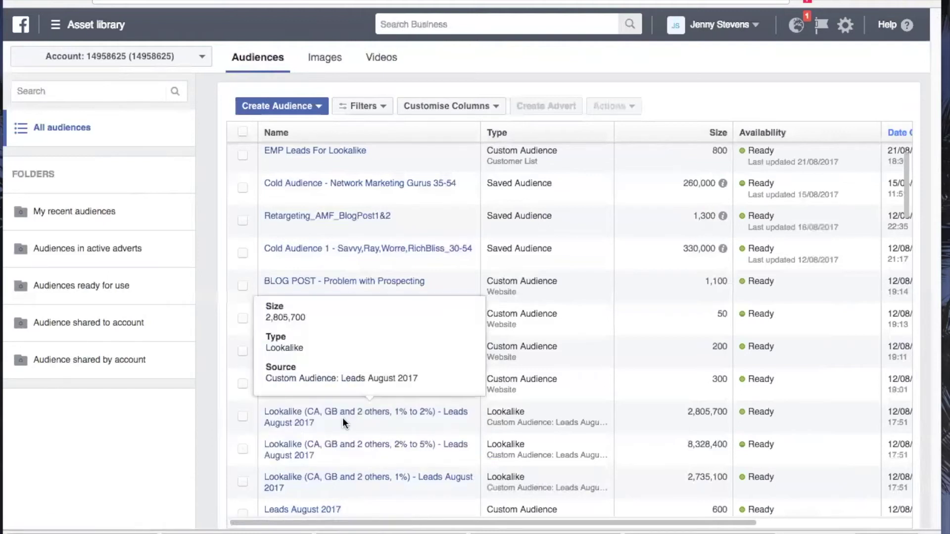
click(346, 412)
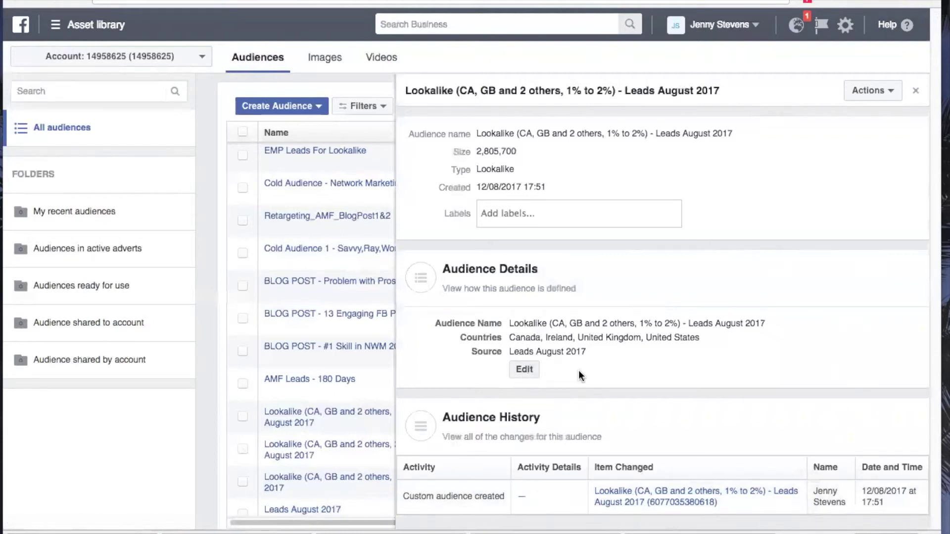
click(919, 93)
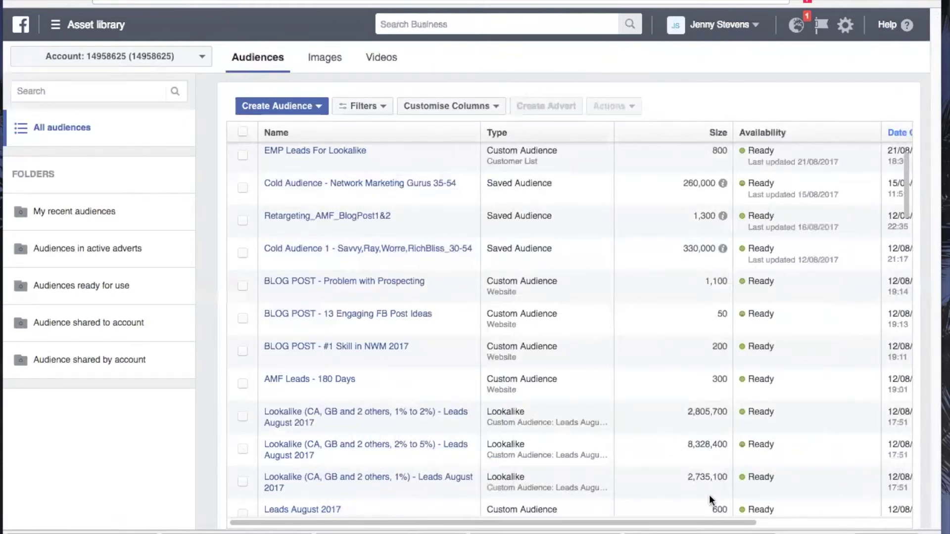
mouse_move(387, 478)
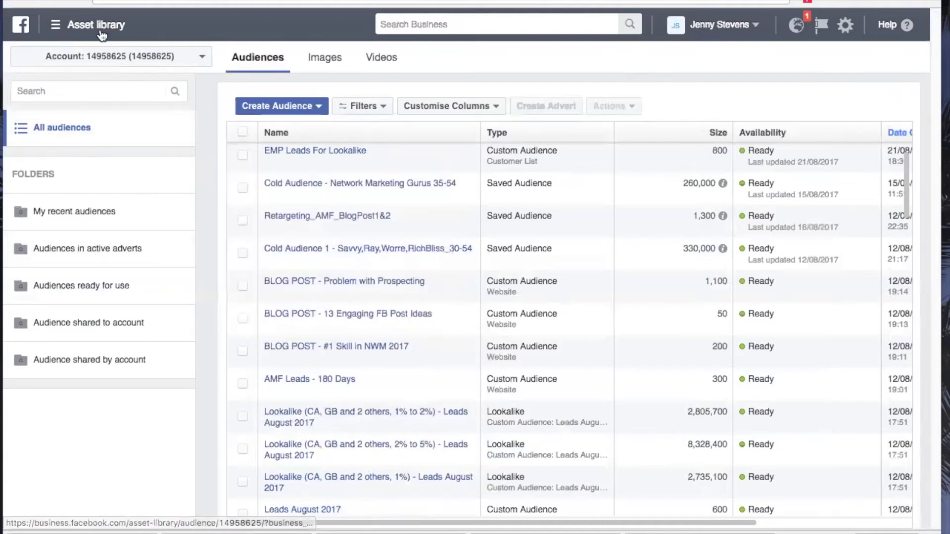
Go to Adverts Manager and start a new advert, discarding the unfinished draft.
click(56, 28)
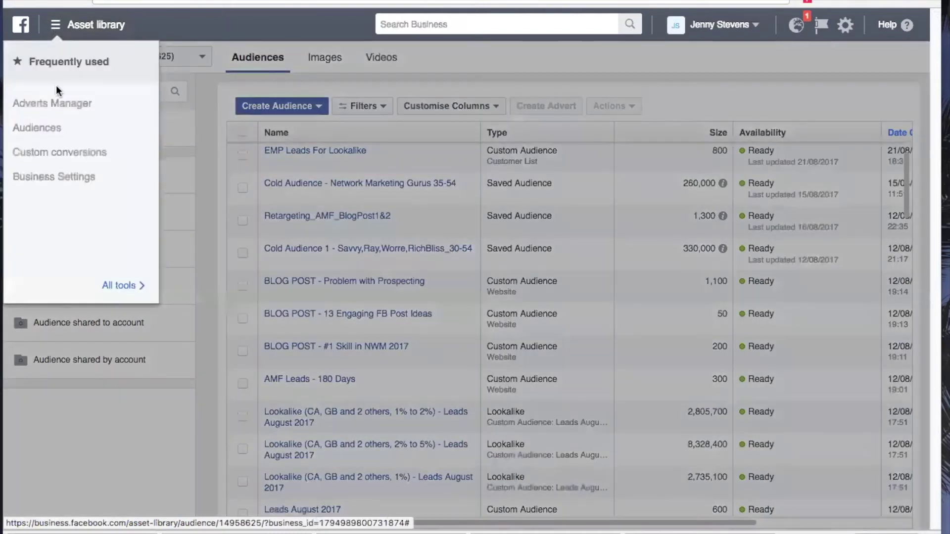
click(60, 106)
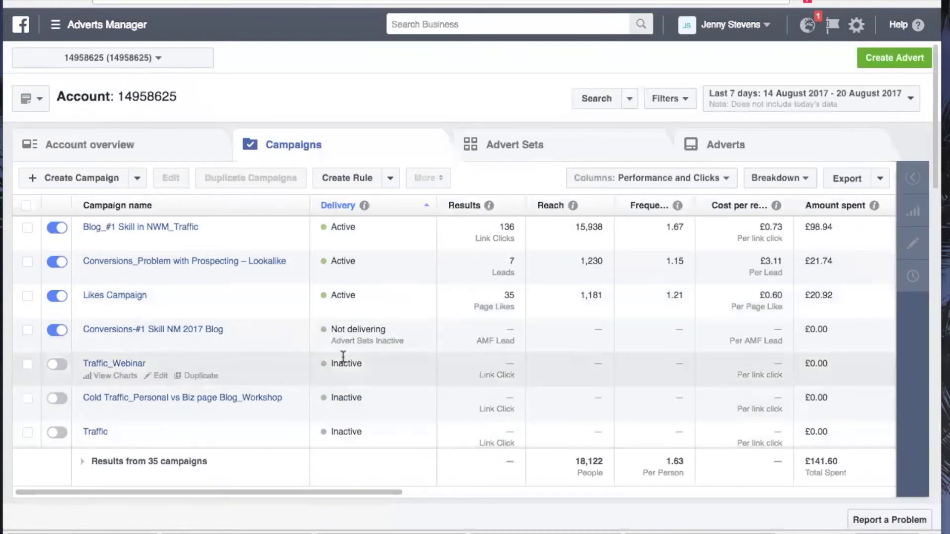
click(905, 57)
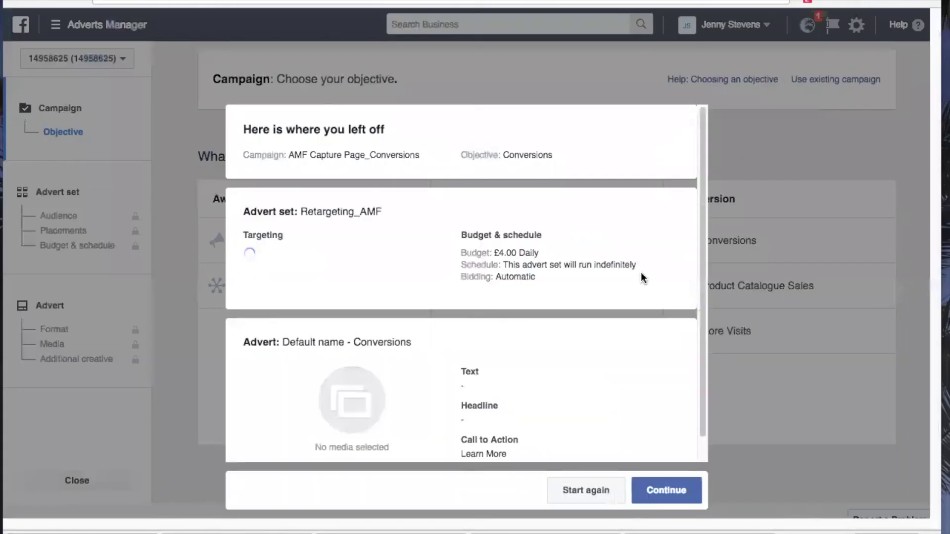
click(594, 492)
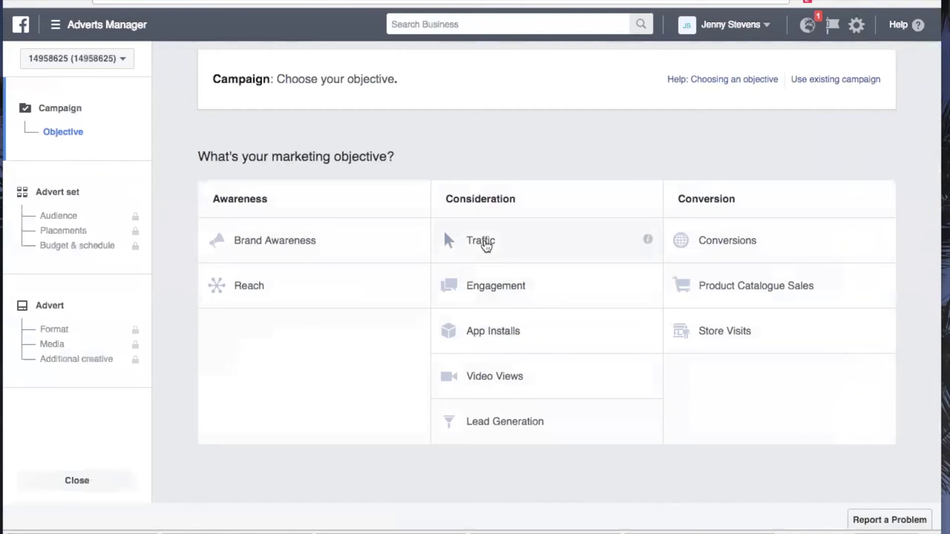
Create a Traffic-objective campaign named Traffic_Test and continue to its advert set.
click(487, 245)
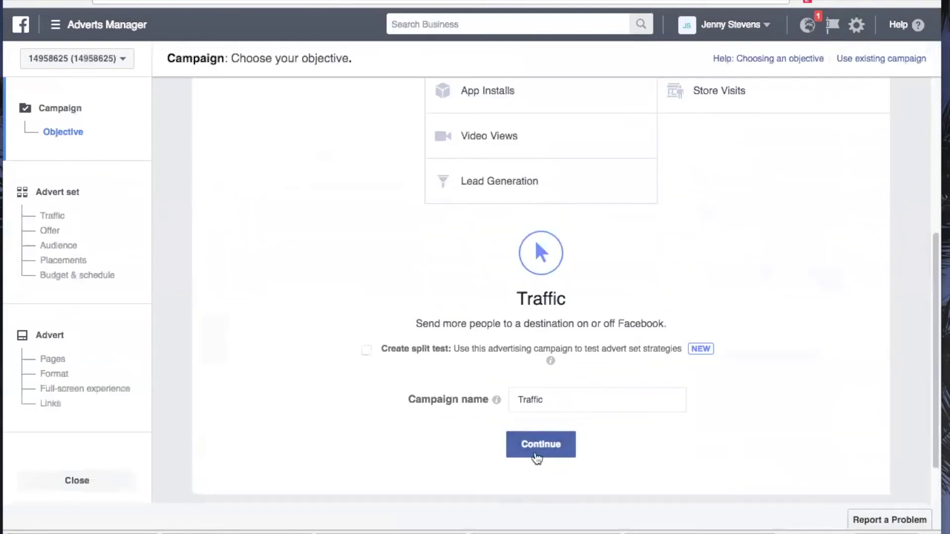
click(554, 403)
text(_Test)
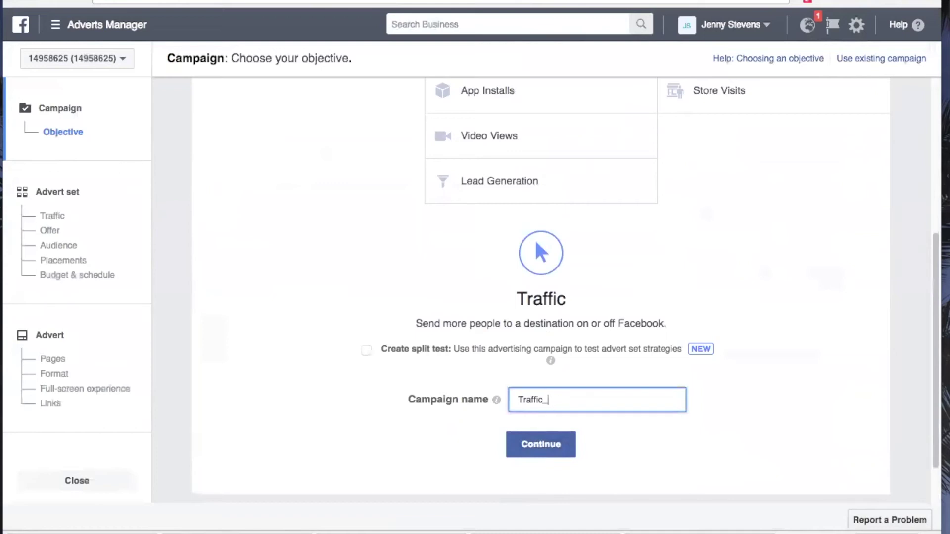
click(540, 451)
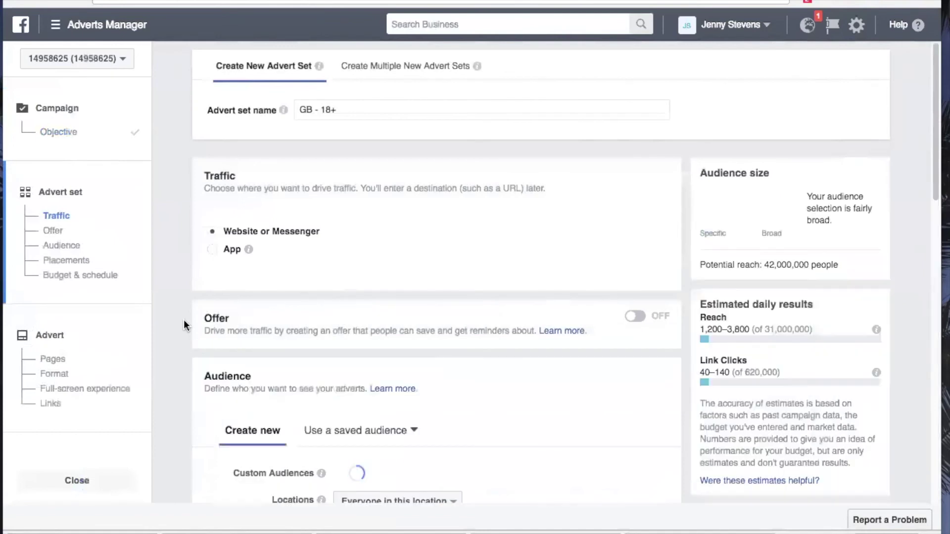
Target the advert set at Lookalike (CA, GB, US, 1%) - EMP Leads For Lookalike, reaching 2,700,000.
scroll(186, 346, down, 2)
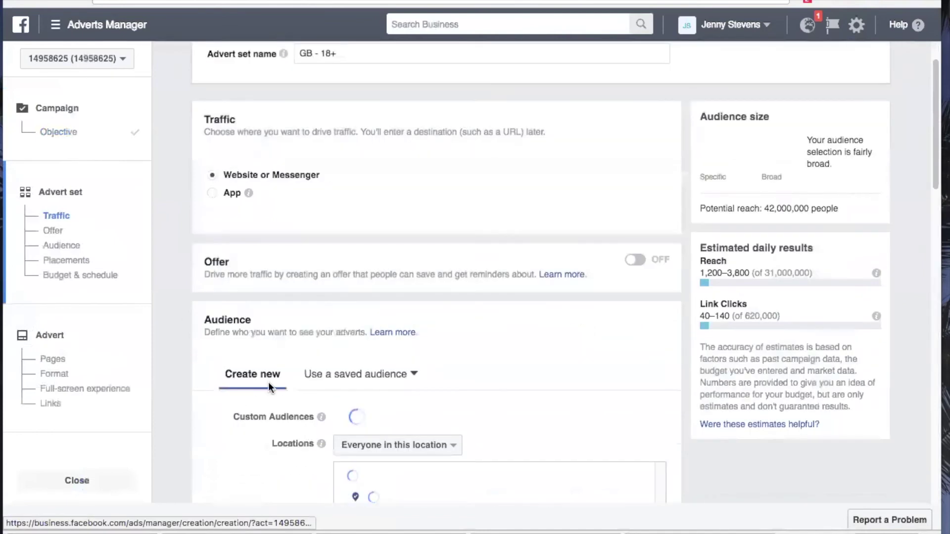
scroll(192, 375, down, 4)
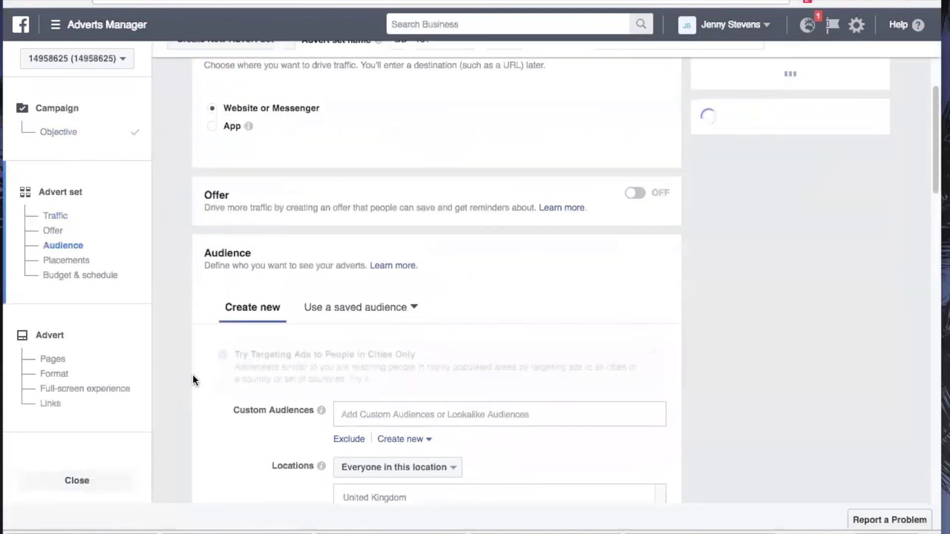
scroll(200, 379, down, 1)
click(364, 335)
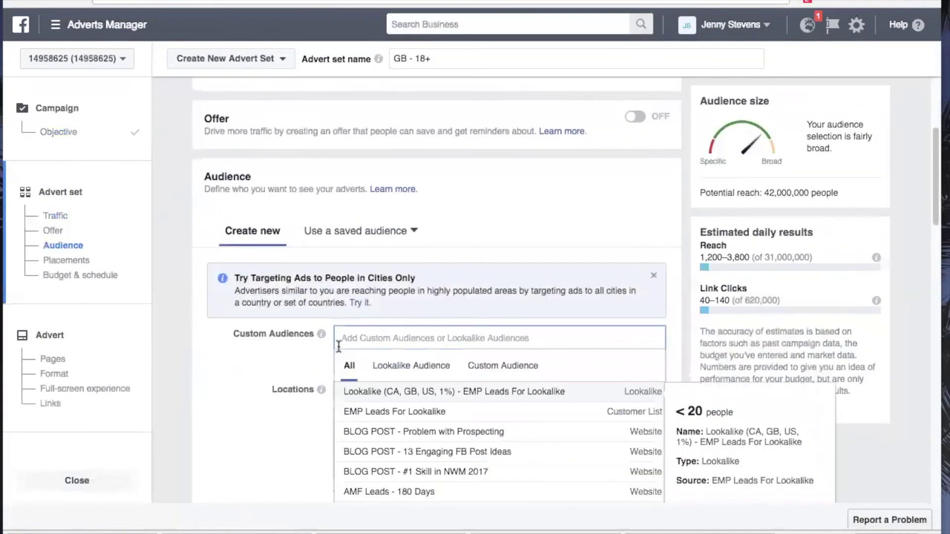
click(390, 367)
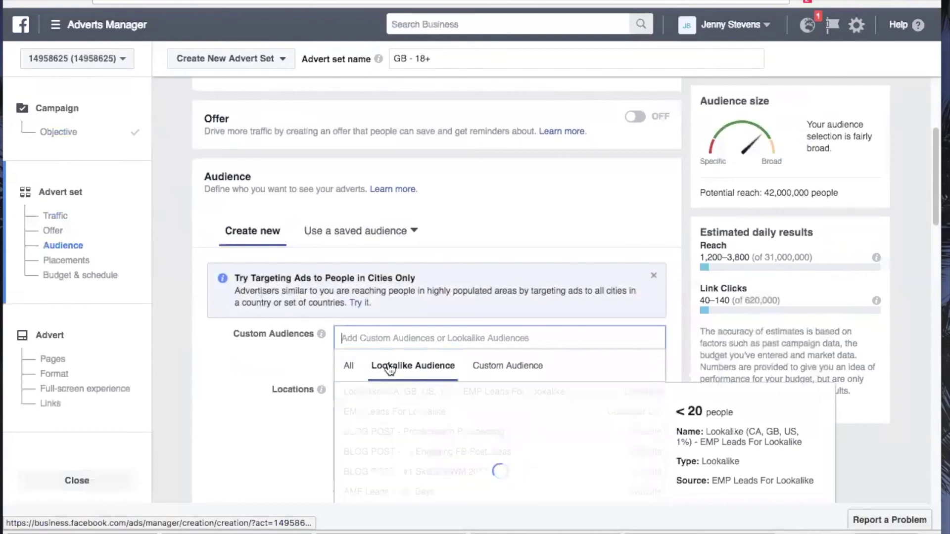
scroll(602, 358, down, 1)
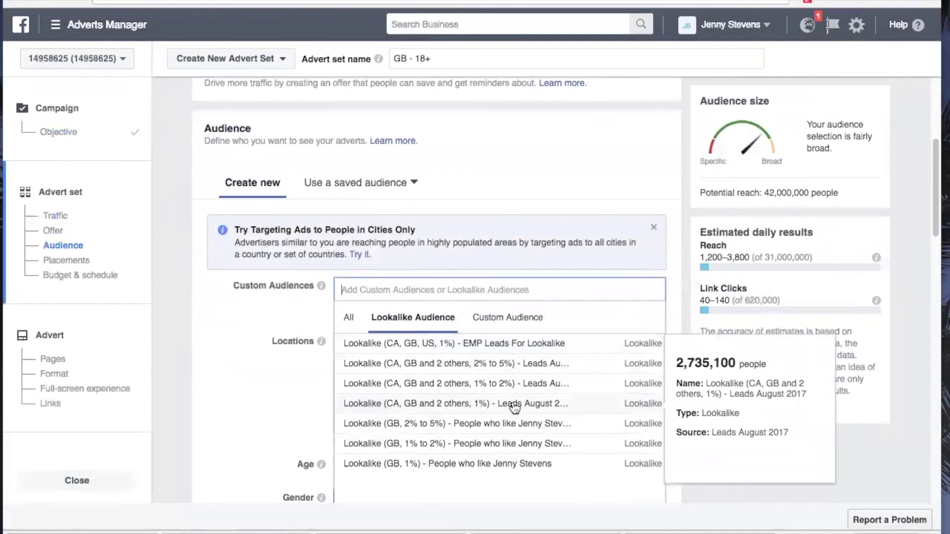
click(497, 348)
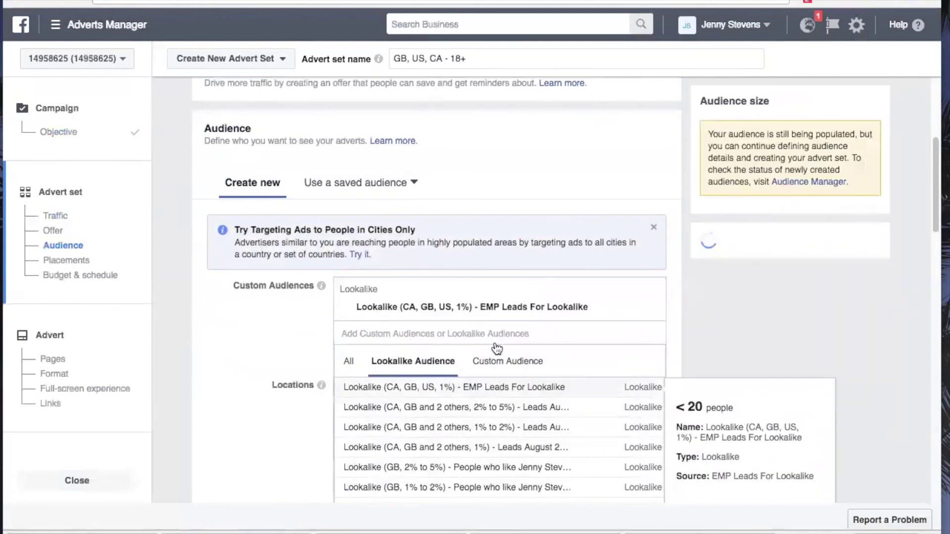
click(274, 333)
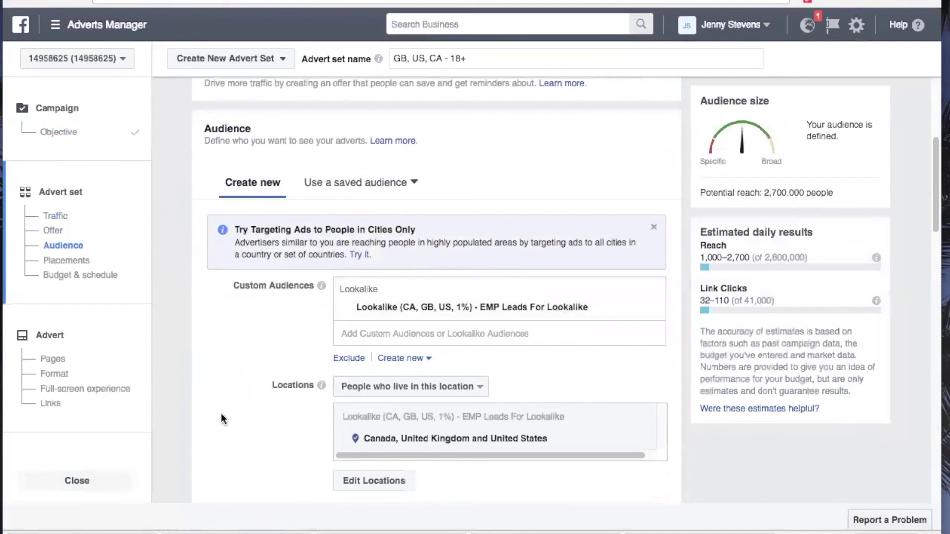
scroll(221, 414, down, 2)
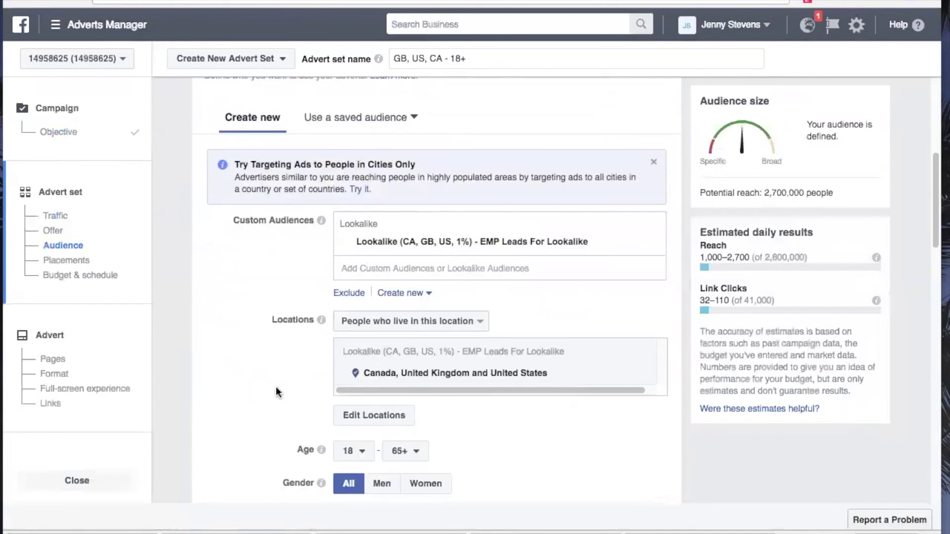
scroll(276, 387, down, 4)
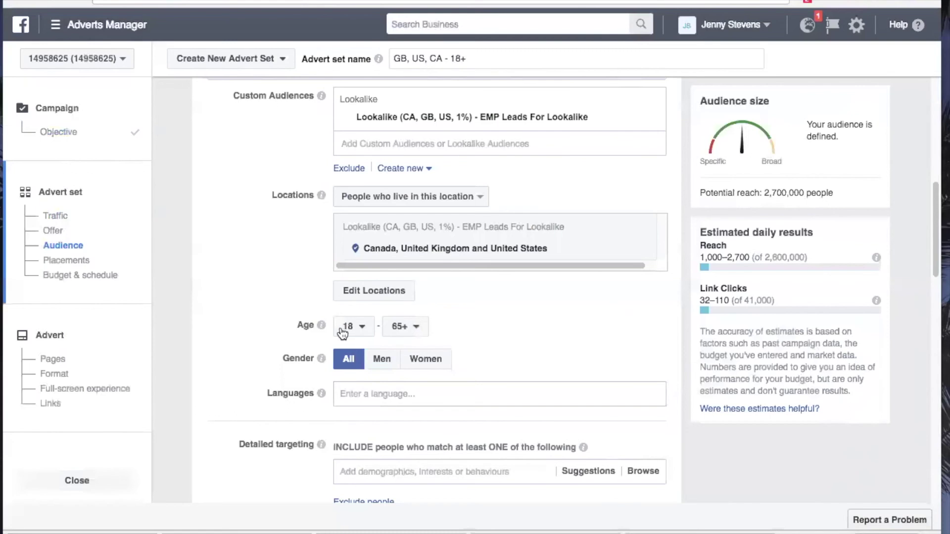
scroll(226, 403, down, 1)
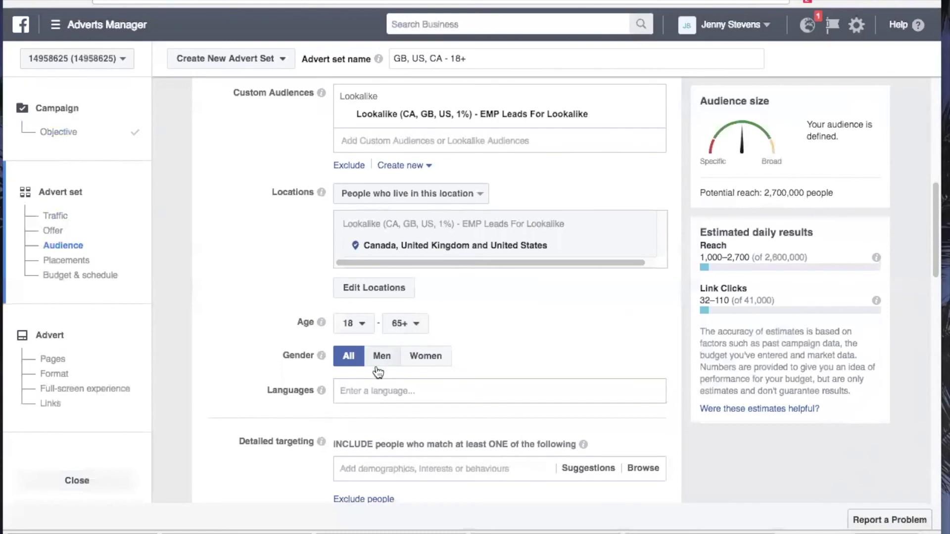
scroll(239, 414, down, 10)
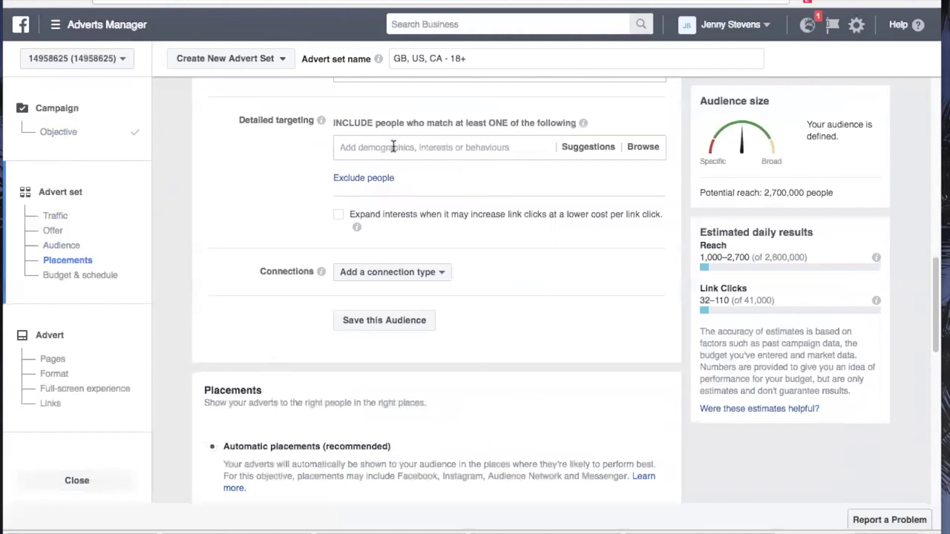
scroll(257, 262, up, 8)
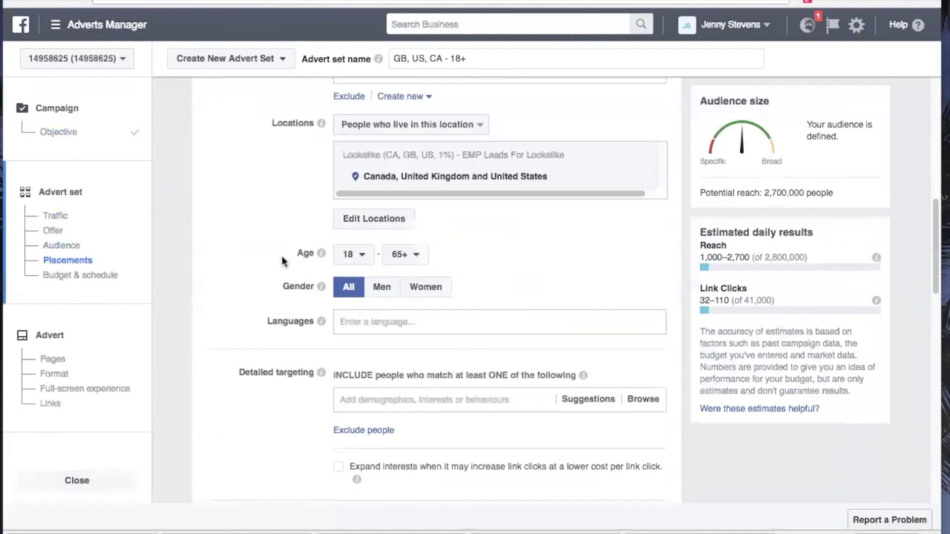
scroll(252, 267, up, 8)
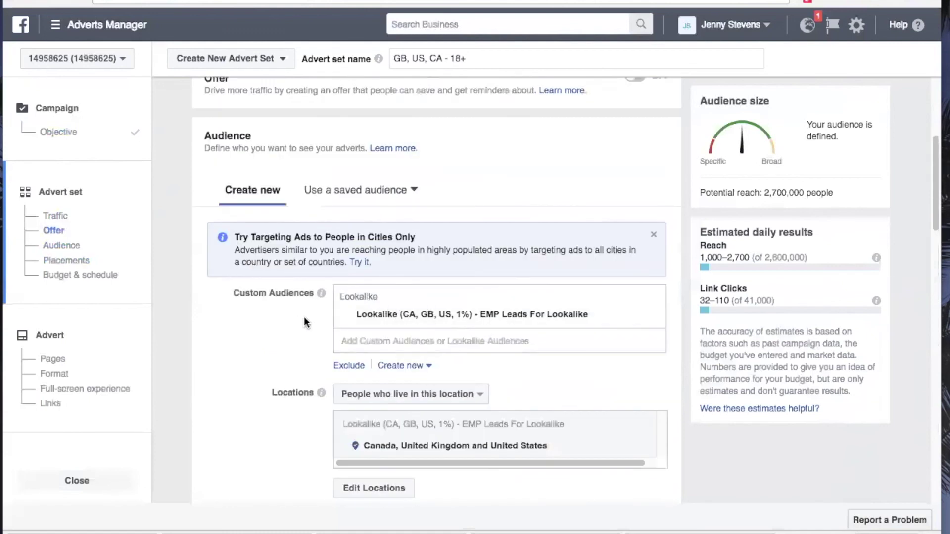
scroll(197, 359, down, 8)
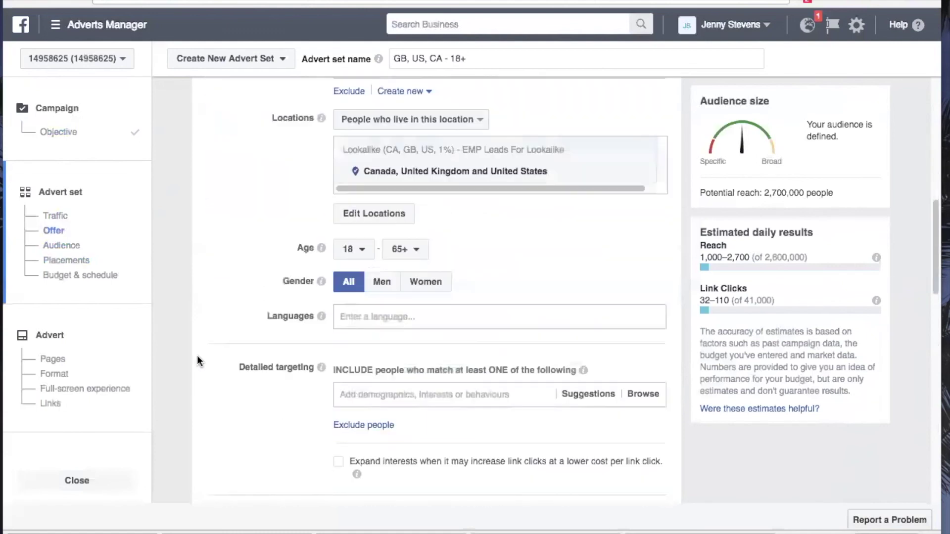
scroll(197, 355, down, 4)
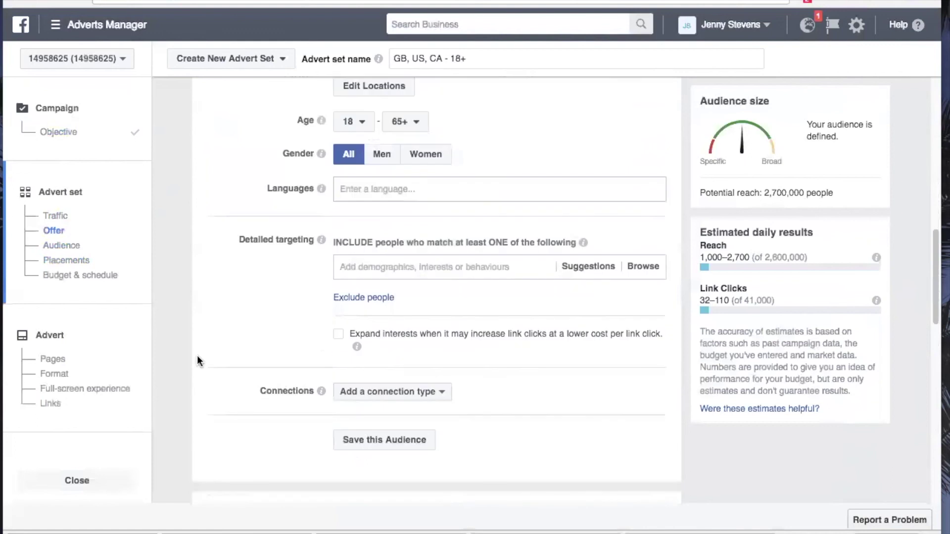
scroll(197, 355, down, 3)
scroll(197, 356, down, 7)
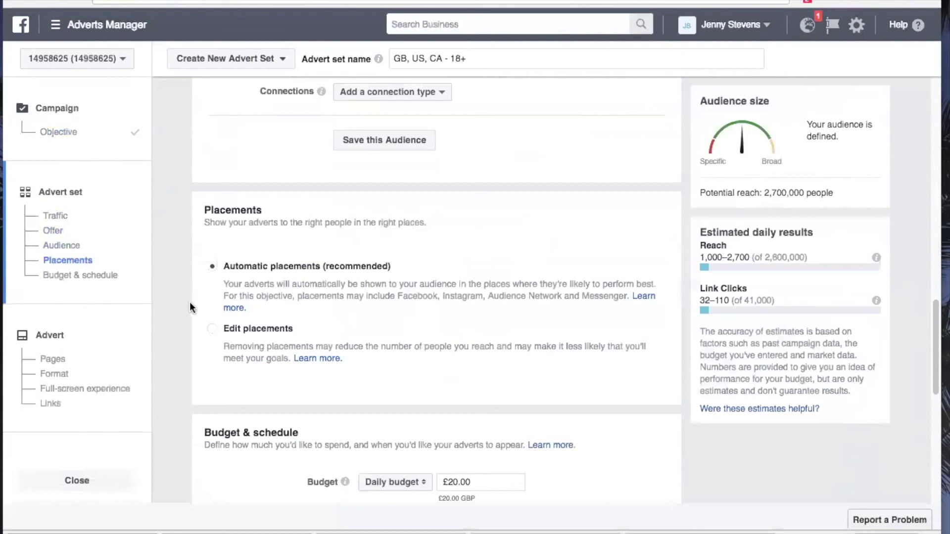
scroll(189, 302, down, 10)
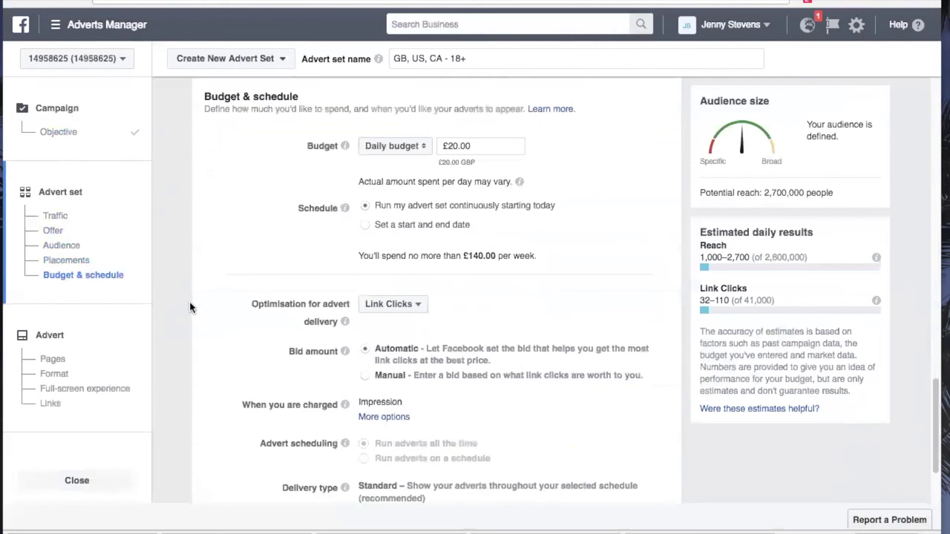
scroll(189, 302, up, 20)
scroll(180, 262, up, 10)
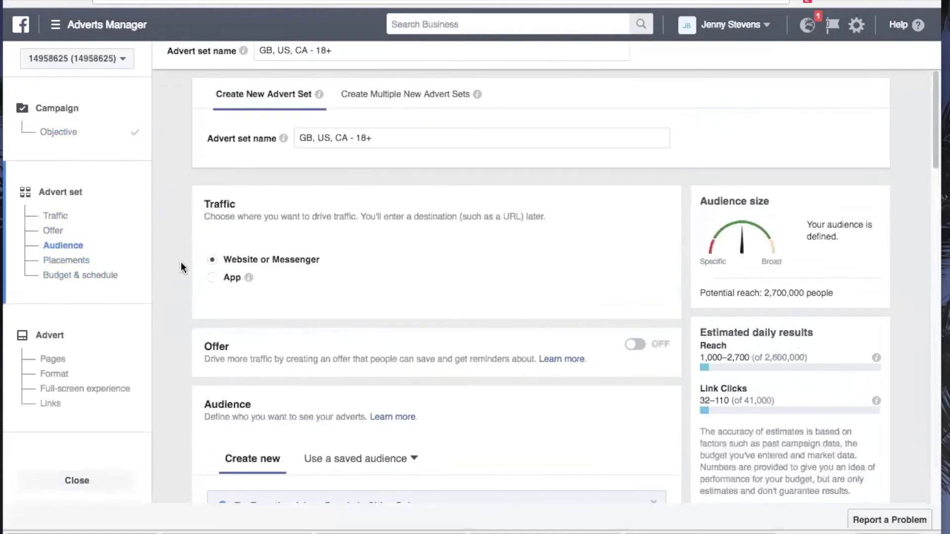